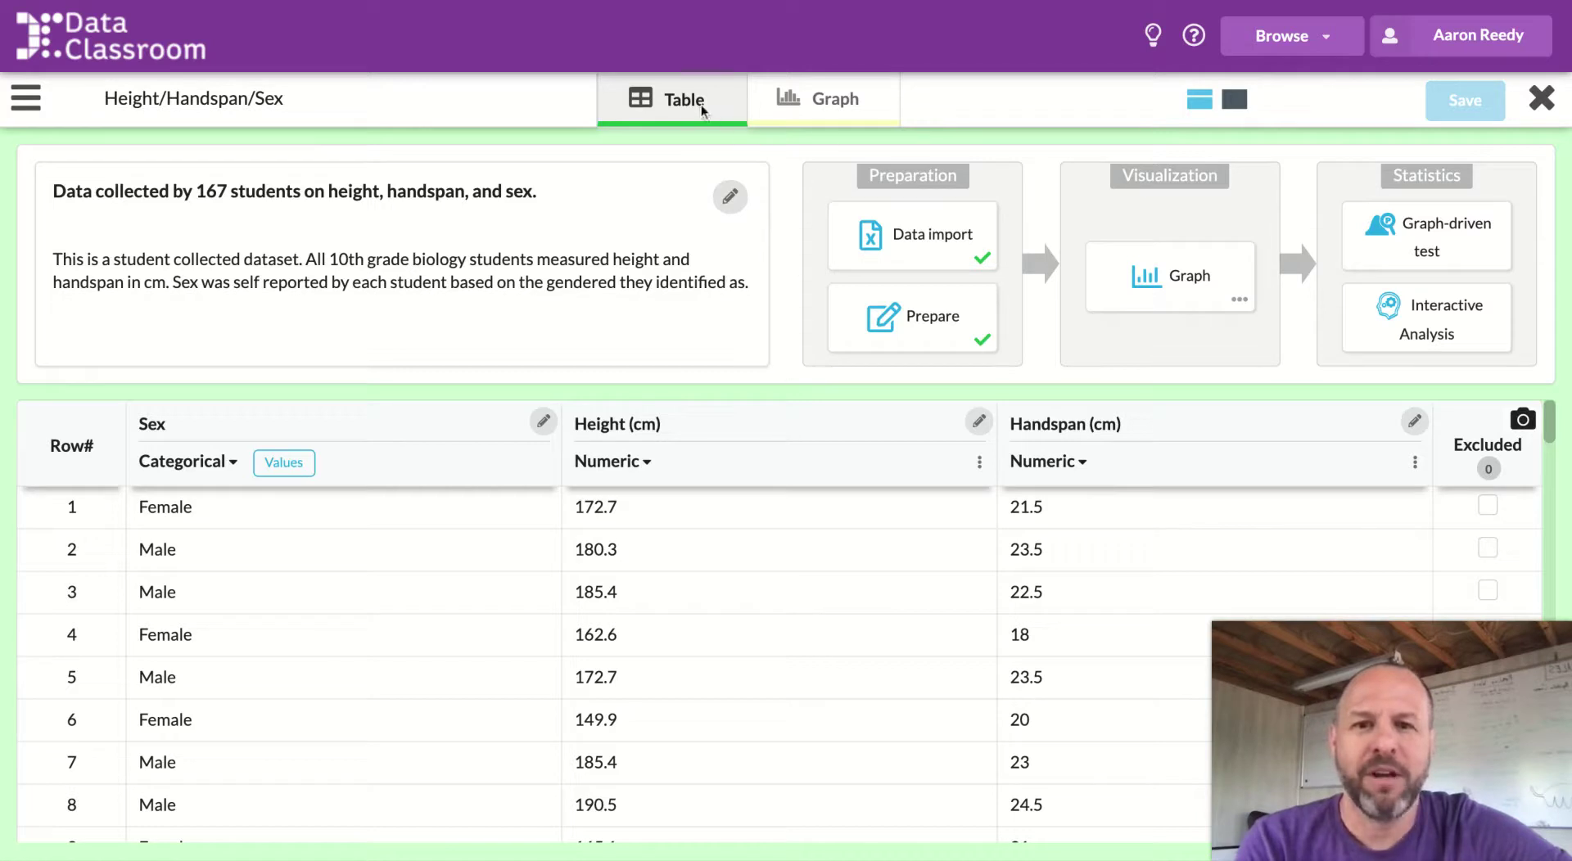
Switch from the data table to the empty Graph view of the Height/Handspan/Sex dataset.
click(833, 105)
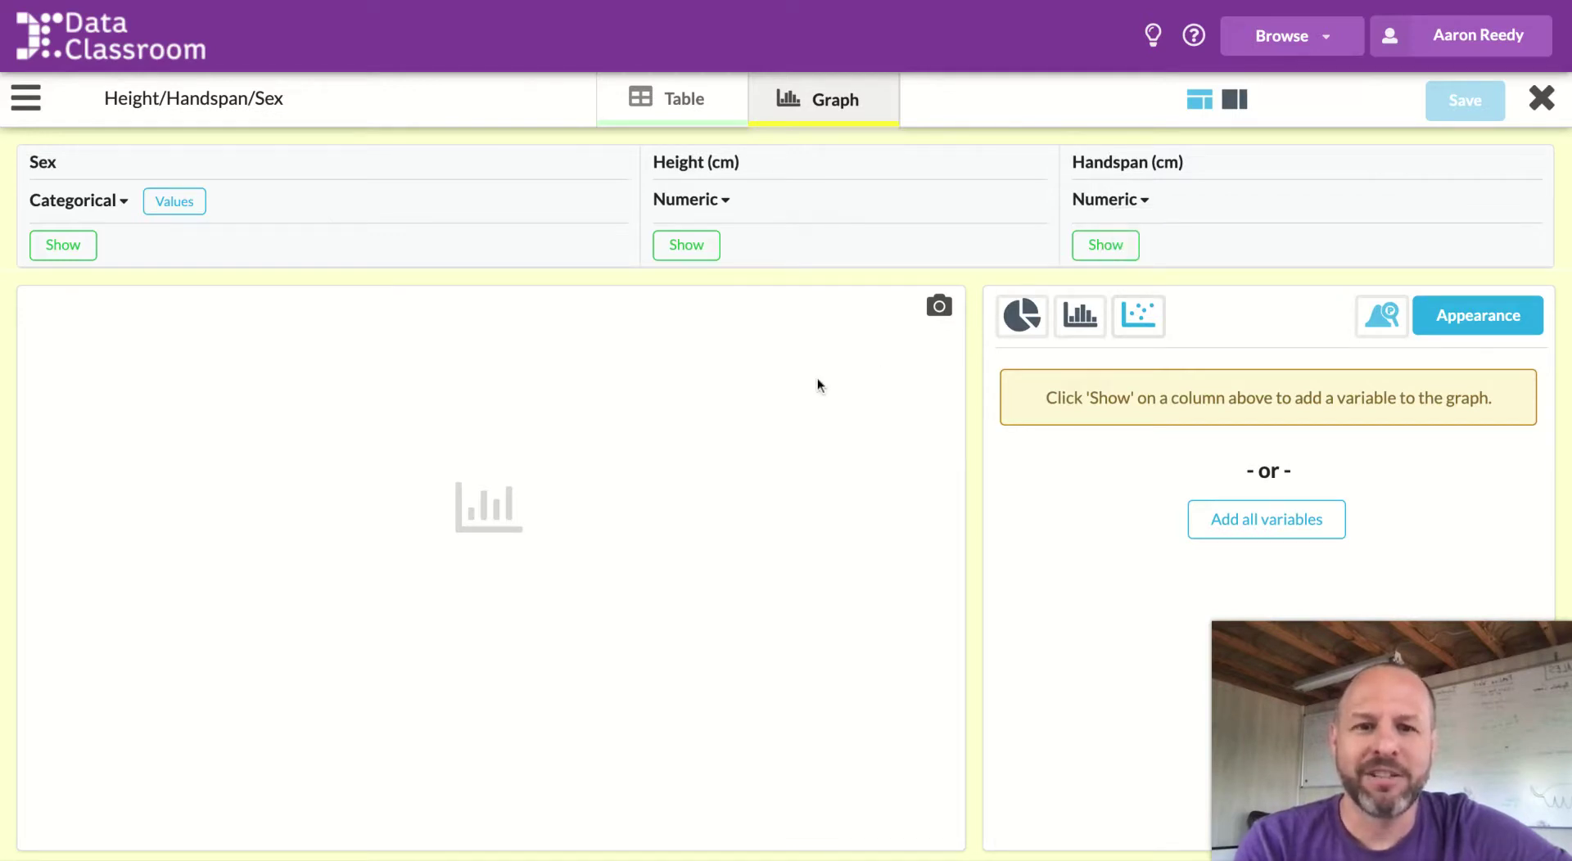
Plot Height (cm) as a dot plot, trying wider jitter before returning it to 2.
click(686, 247)
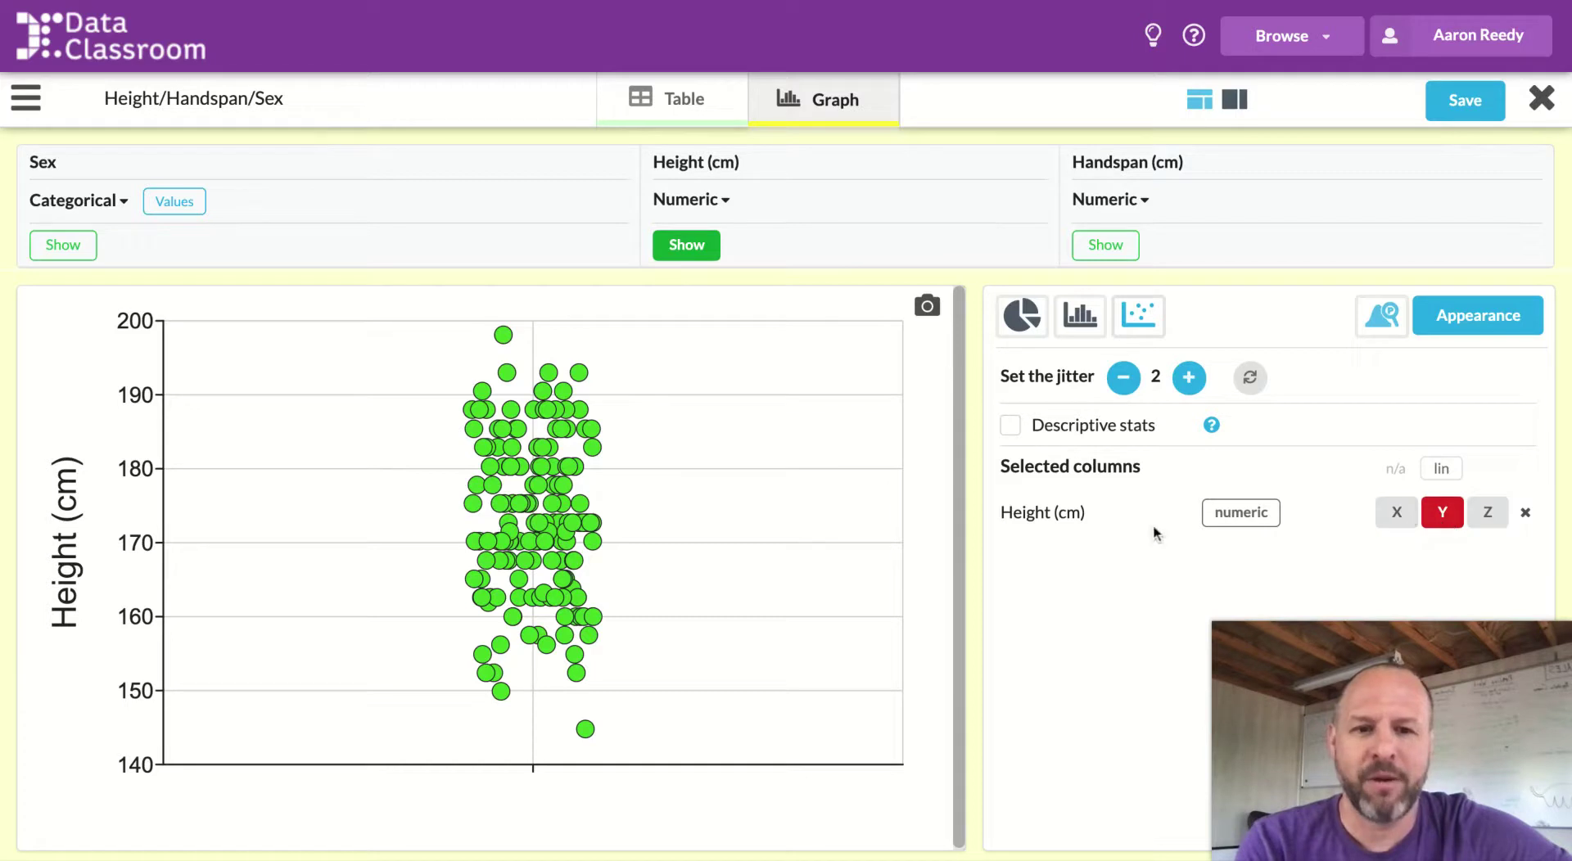
click(1189, 378)
click(1189, 378)
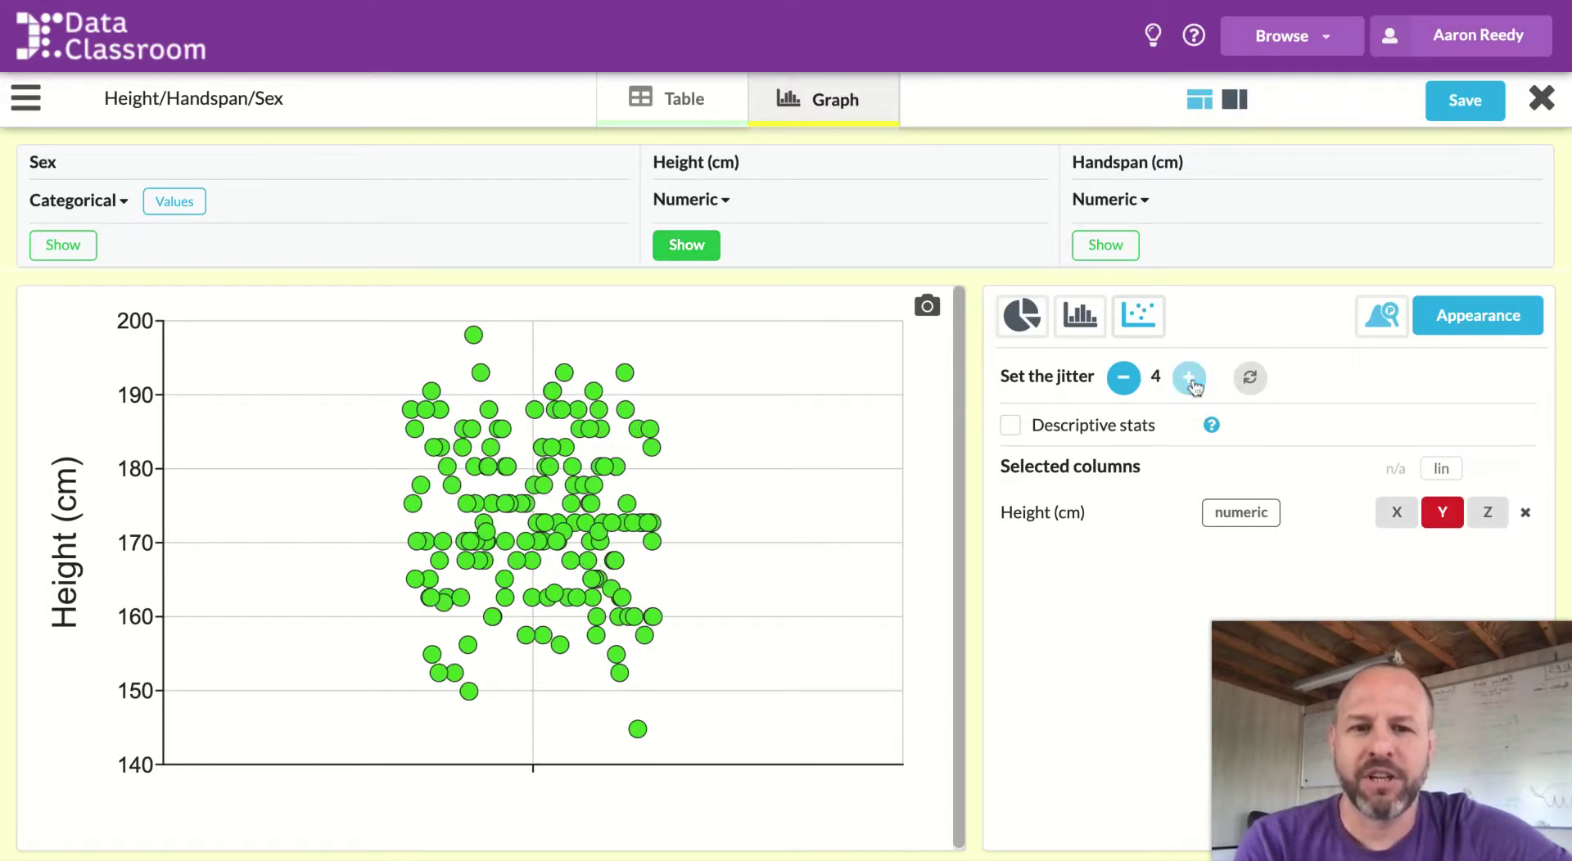
click(1123, 378)
click(1122, 378)
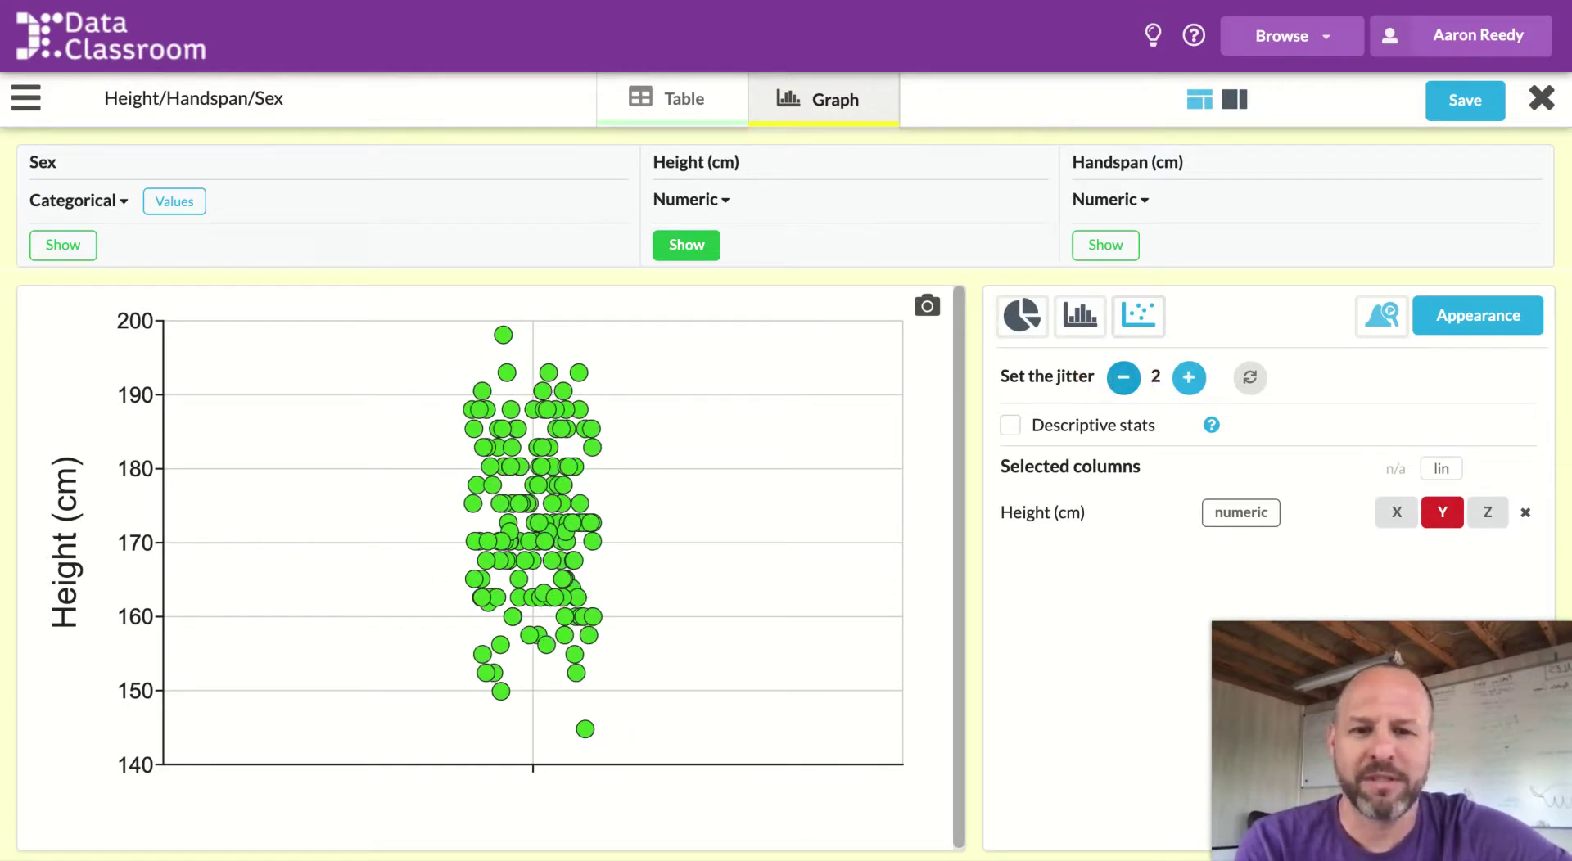
Turn on median-based descriptive stats for Height, drawn as box and whiskers.
click(1014, 427)
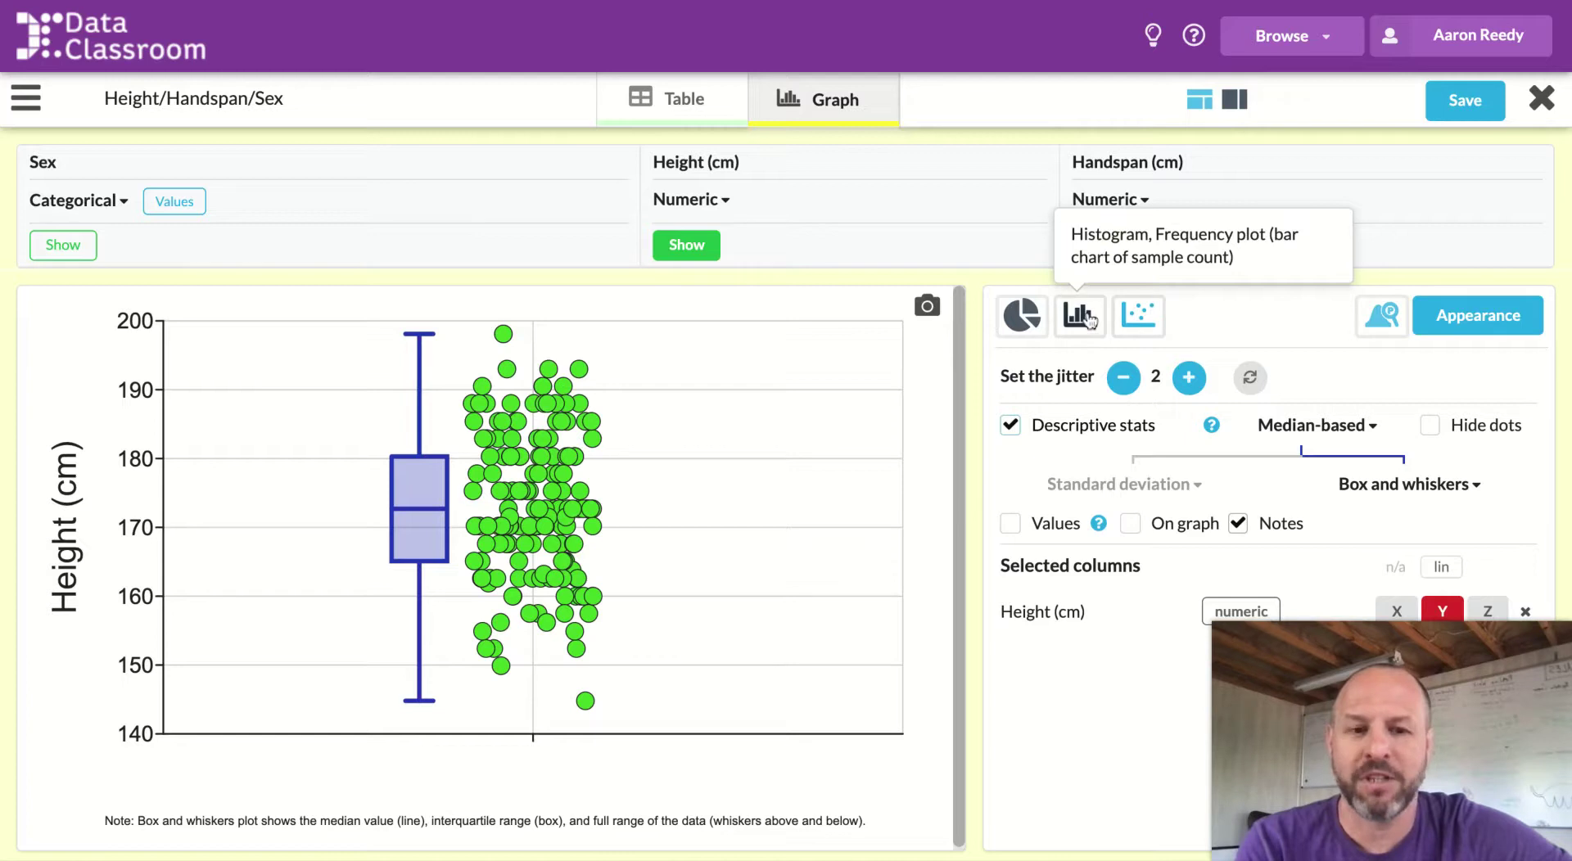
Change the Height plot to an 11-bin histogram, keeping the box-and-whiskers summary above.
click(1082, 314)
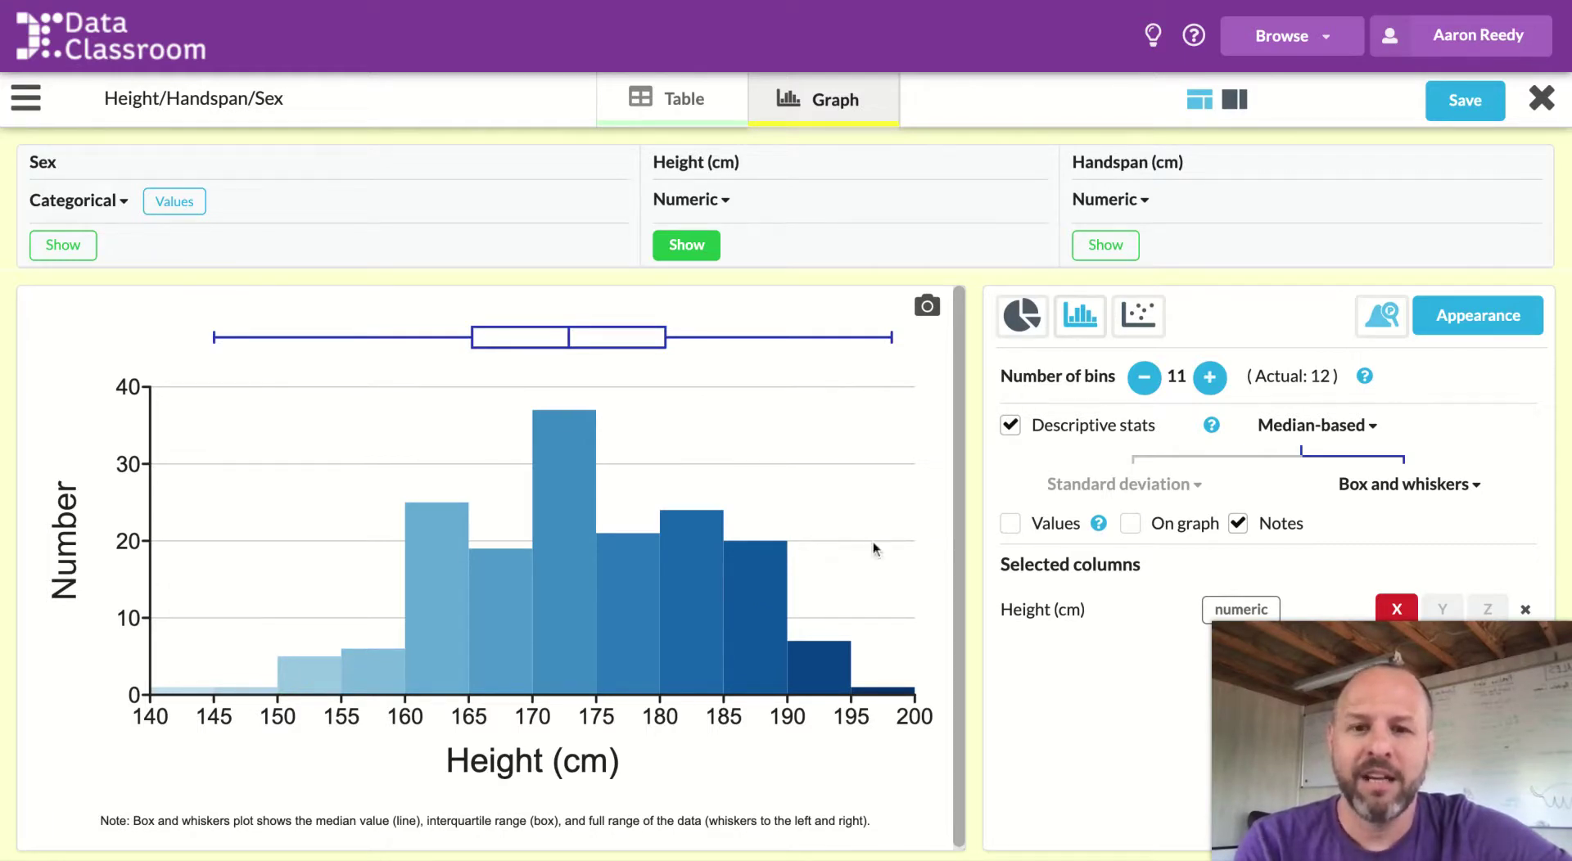
Return to the dot plot, add Handspan (cm), and put Height on X and Handspan on Y.
click(1155, 317)
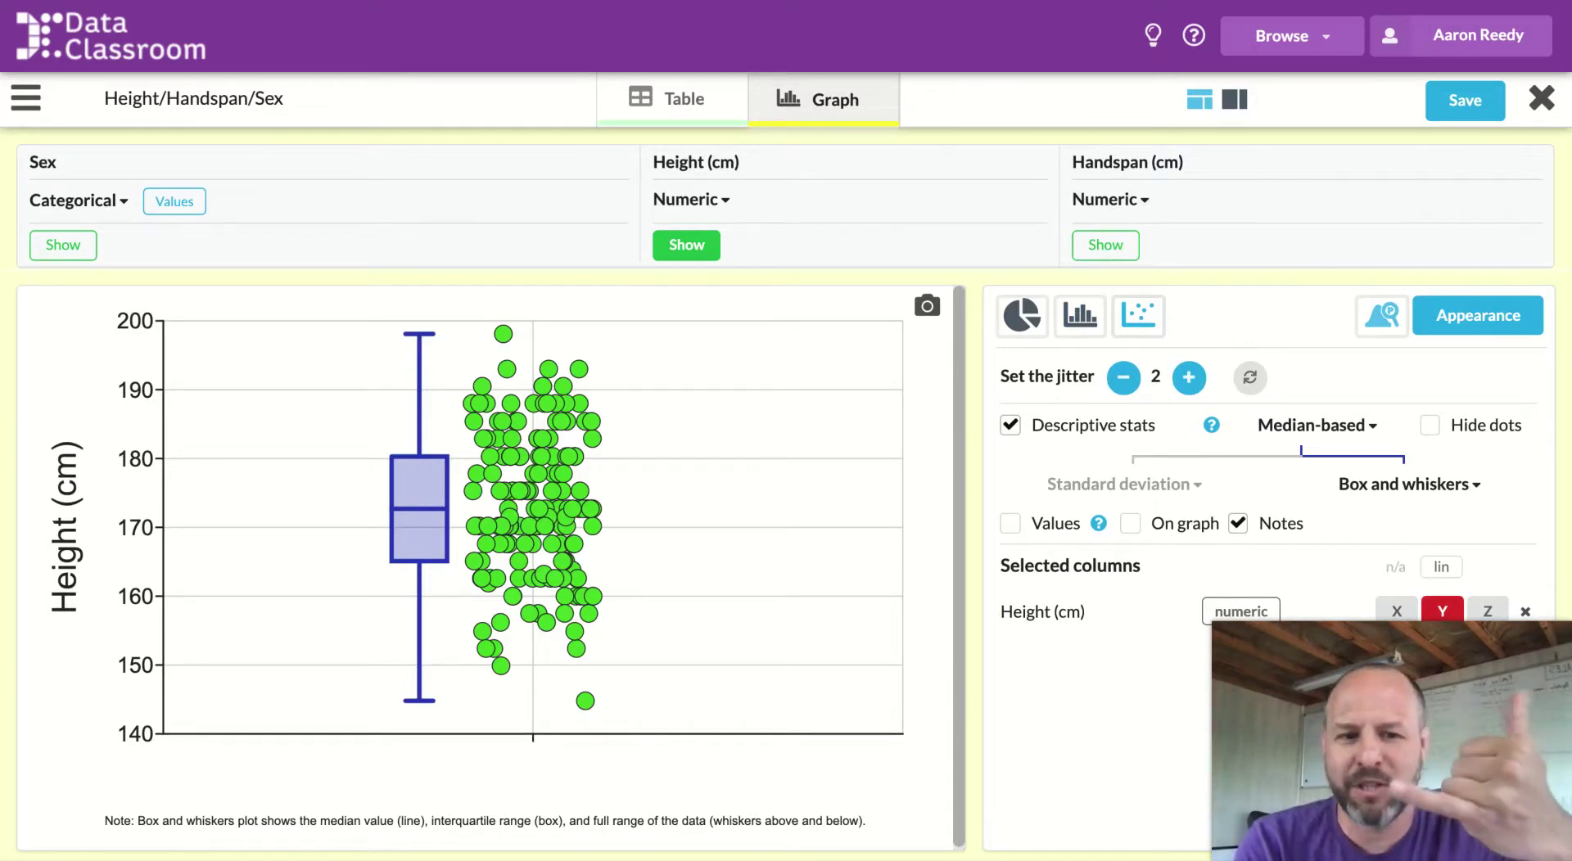
click(1115, 246)
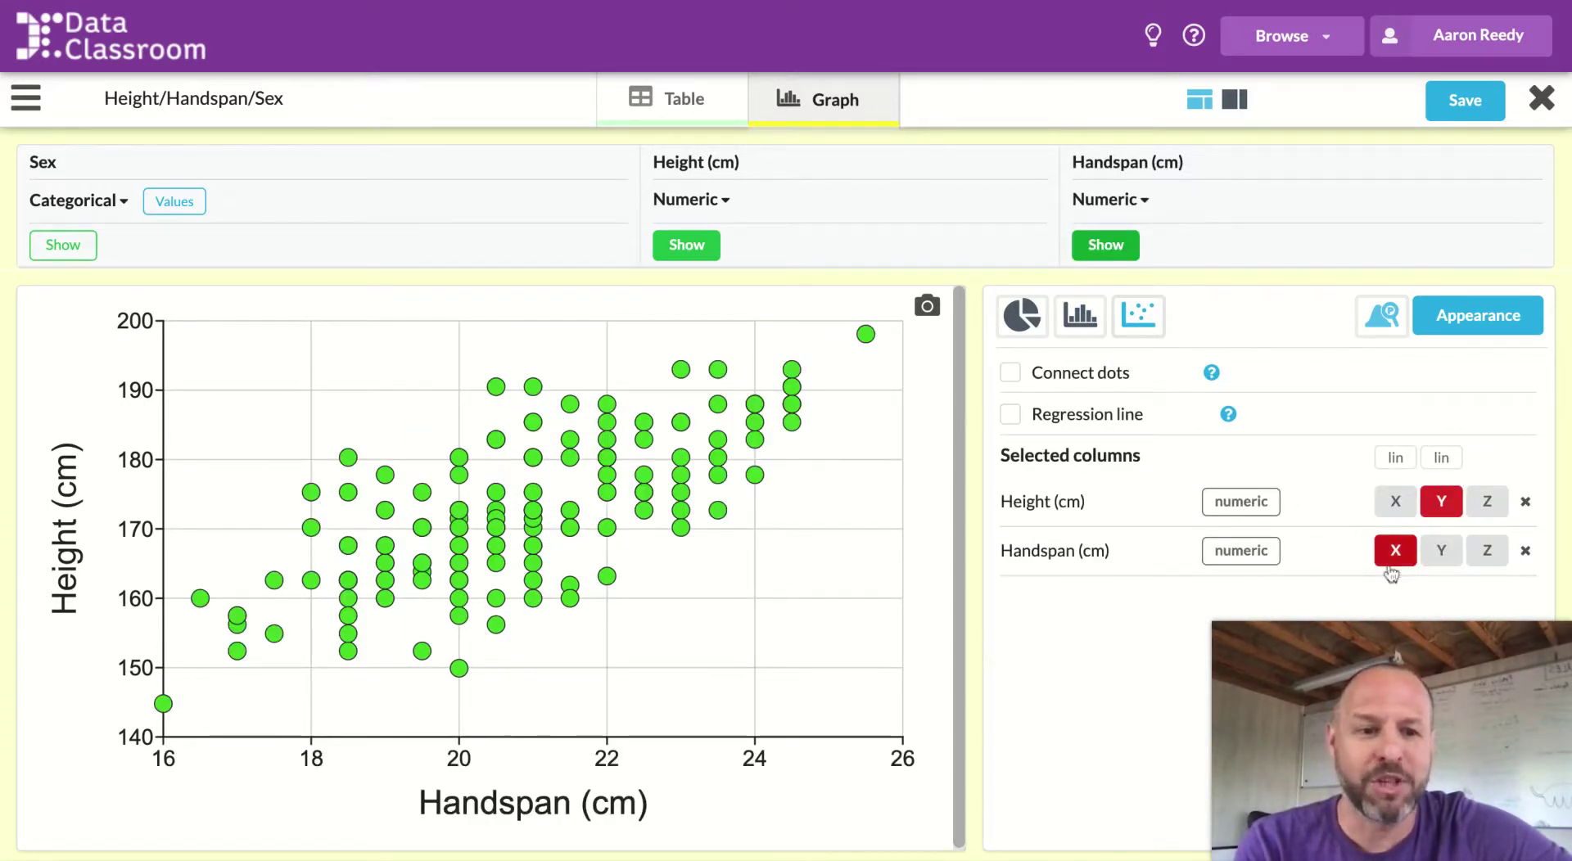
click(1398, 504)
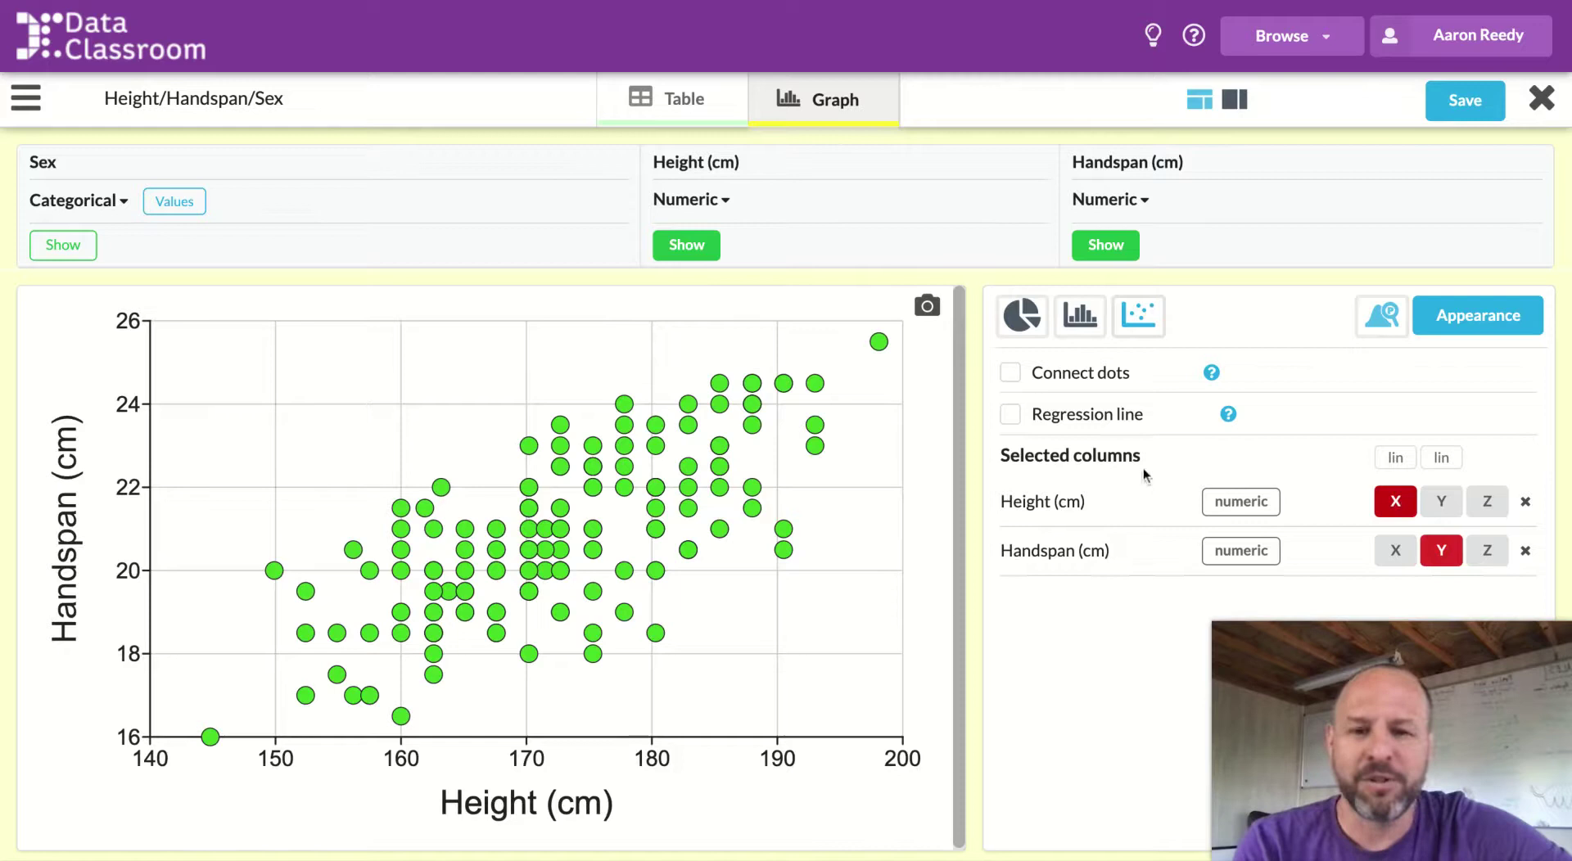
Overlay a linear regression line, y = 0.1381x − 3.009 with r² = 0.547.
click(1014, 416)
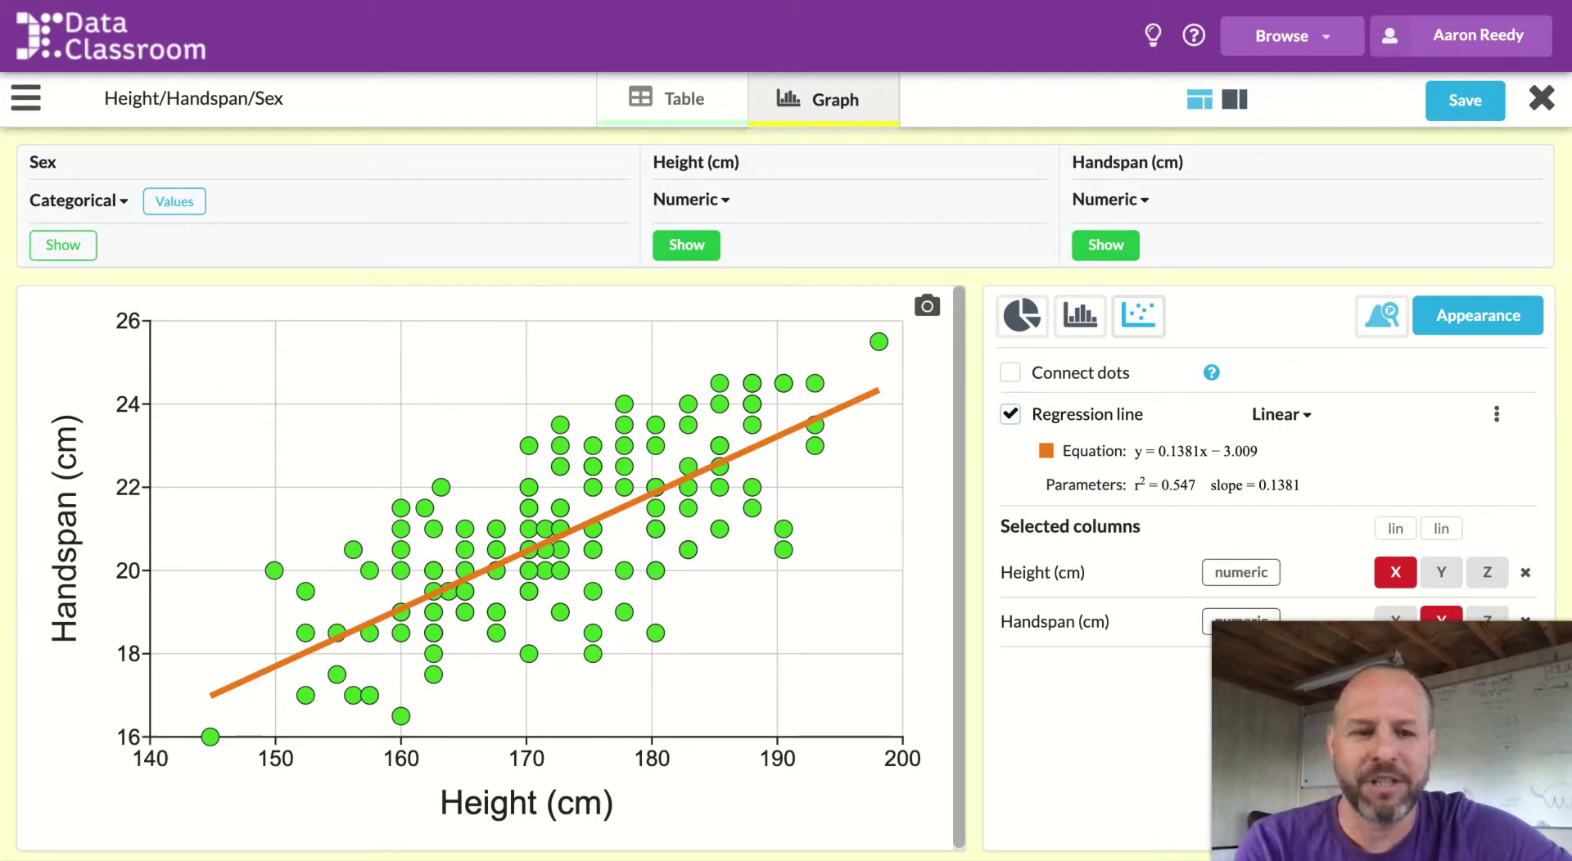
mouse_move(1326, 649)
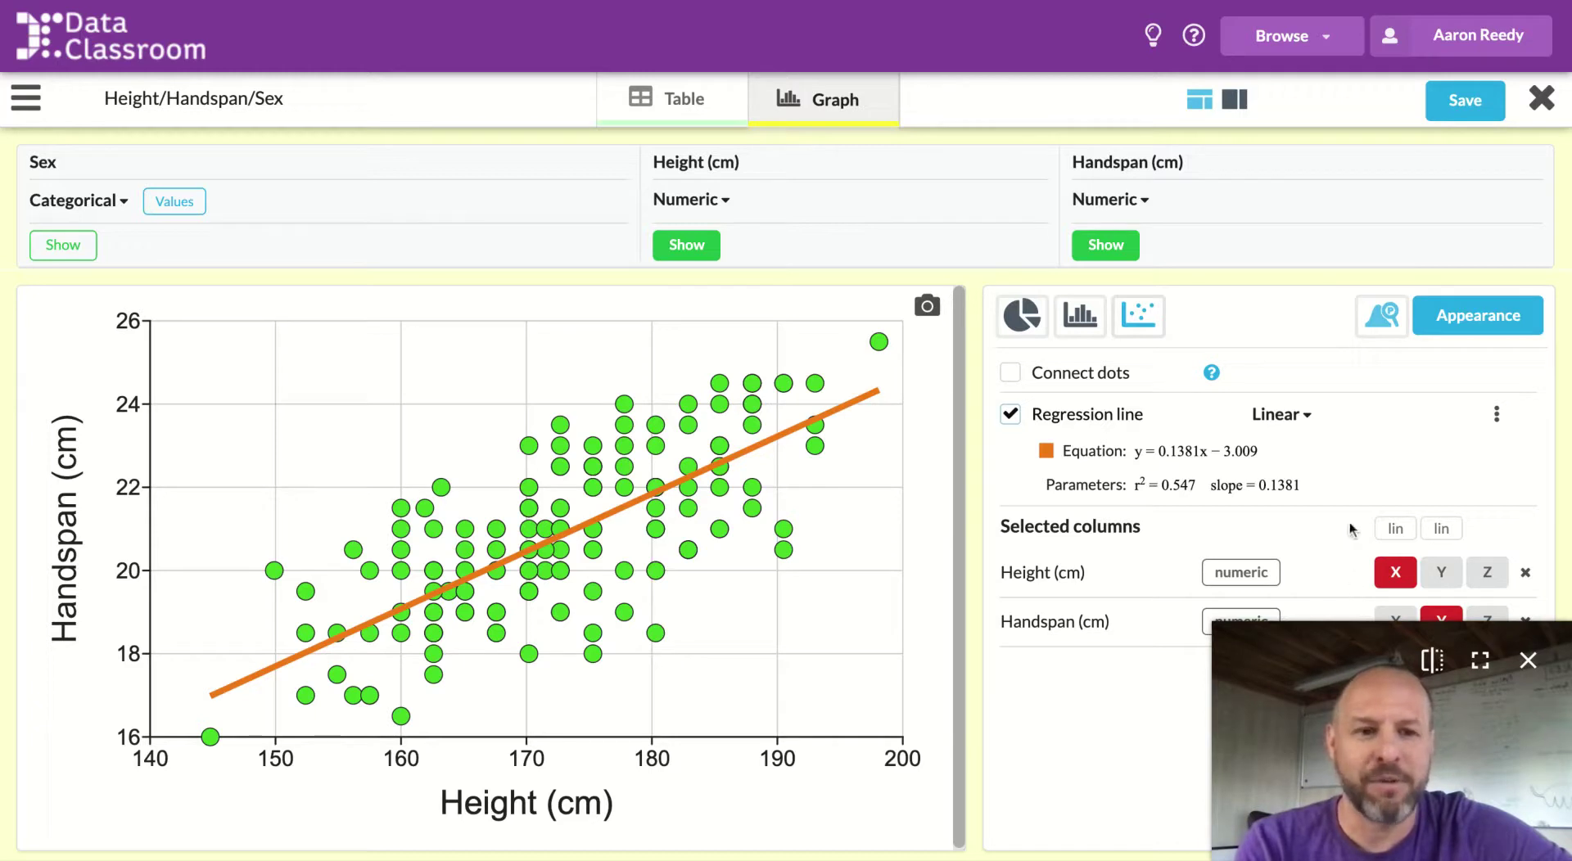
In View settings, change the scatter point colour to light blue.
click(1472, 322)
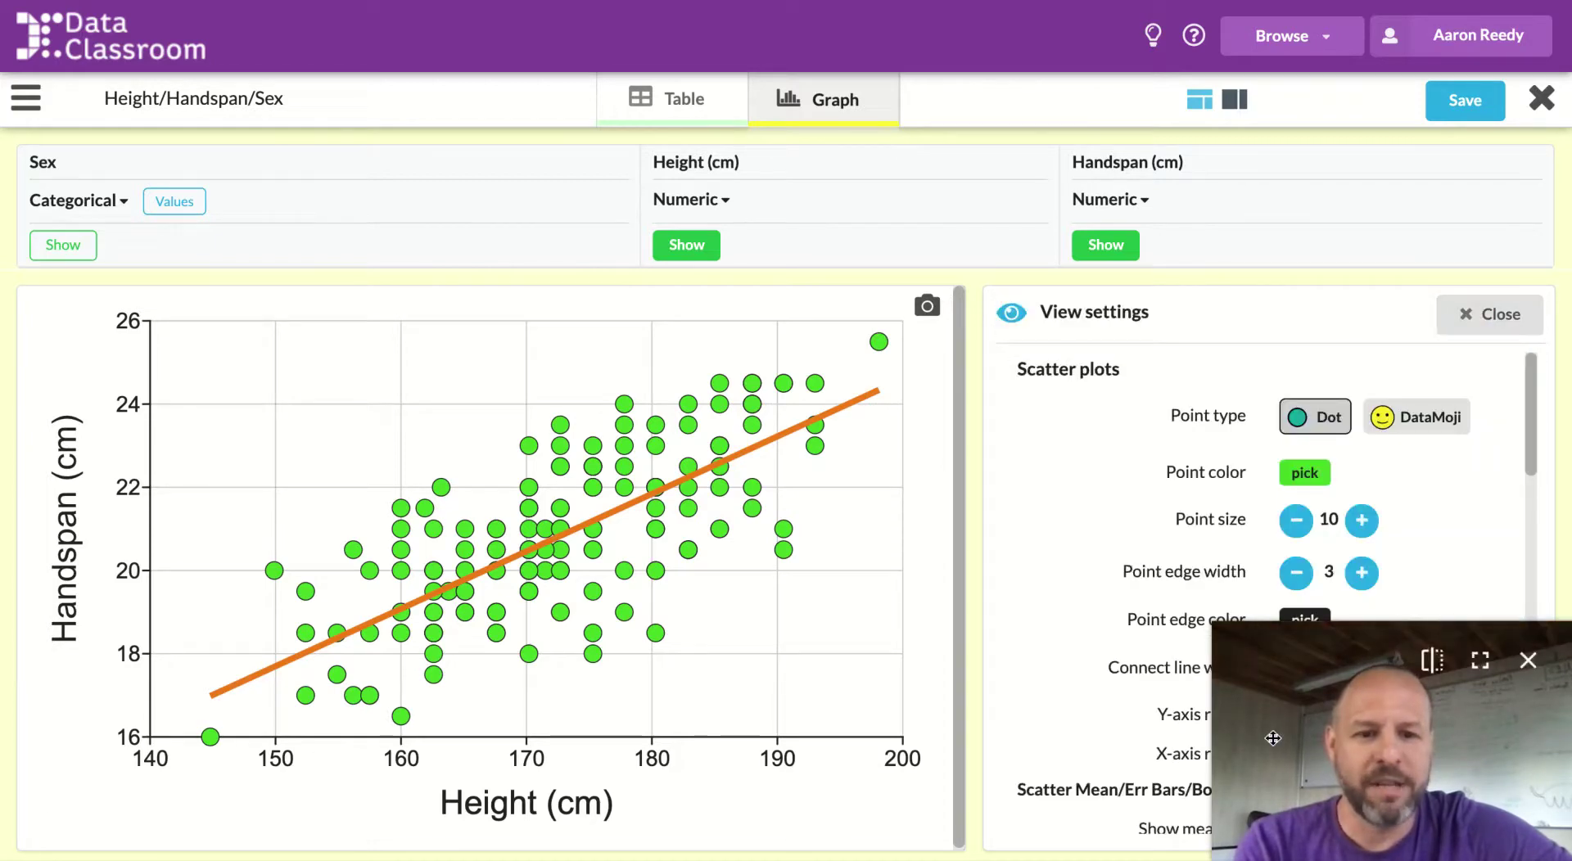
drag(1288, 738, 780, 738)
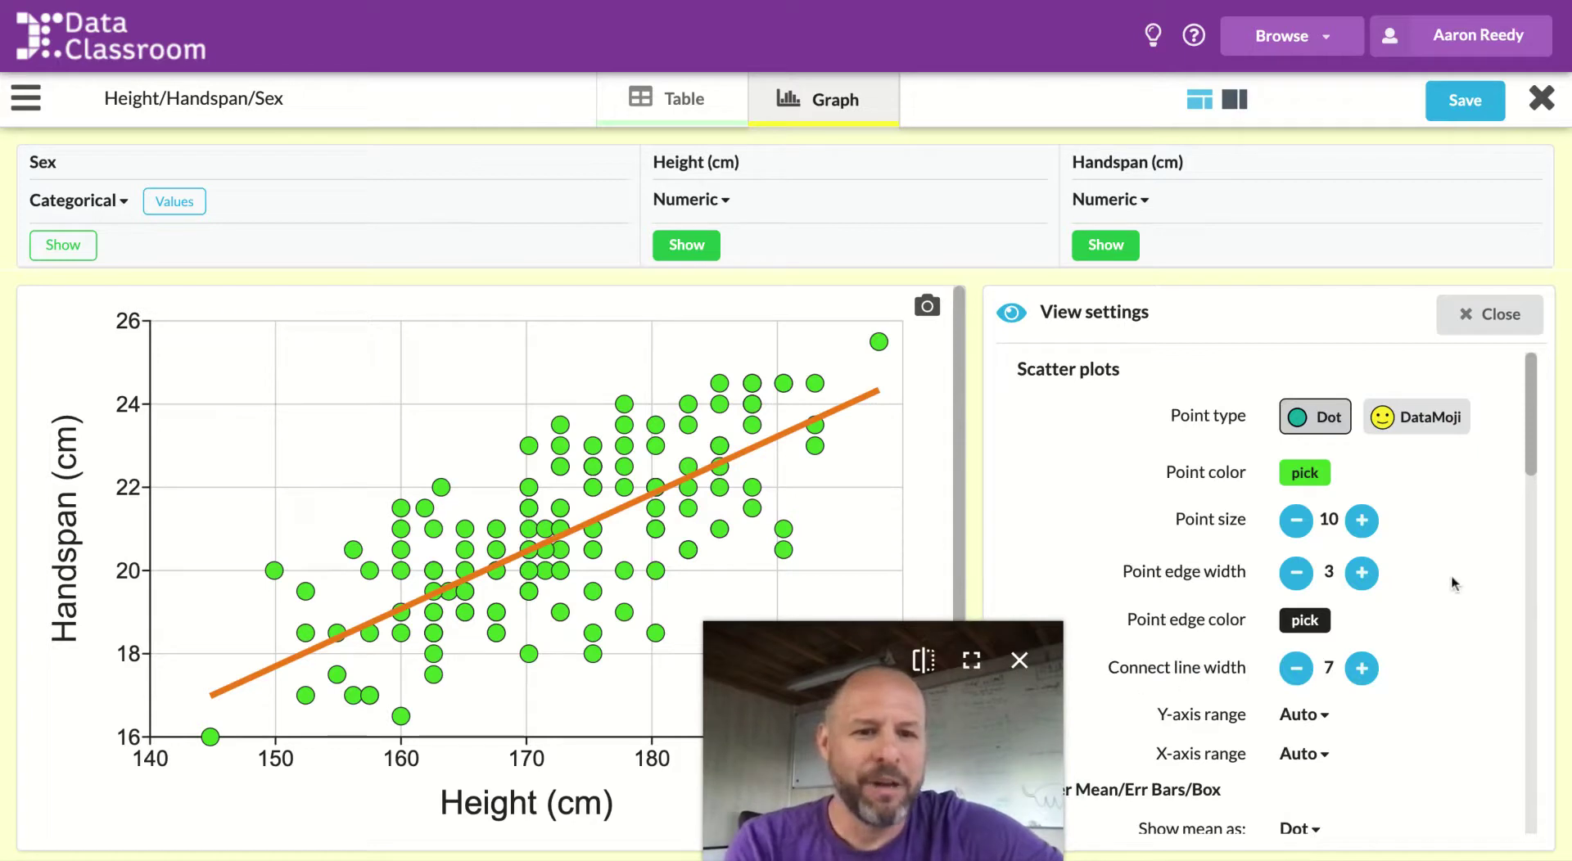
scroll(1449, 571, down, 1)
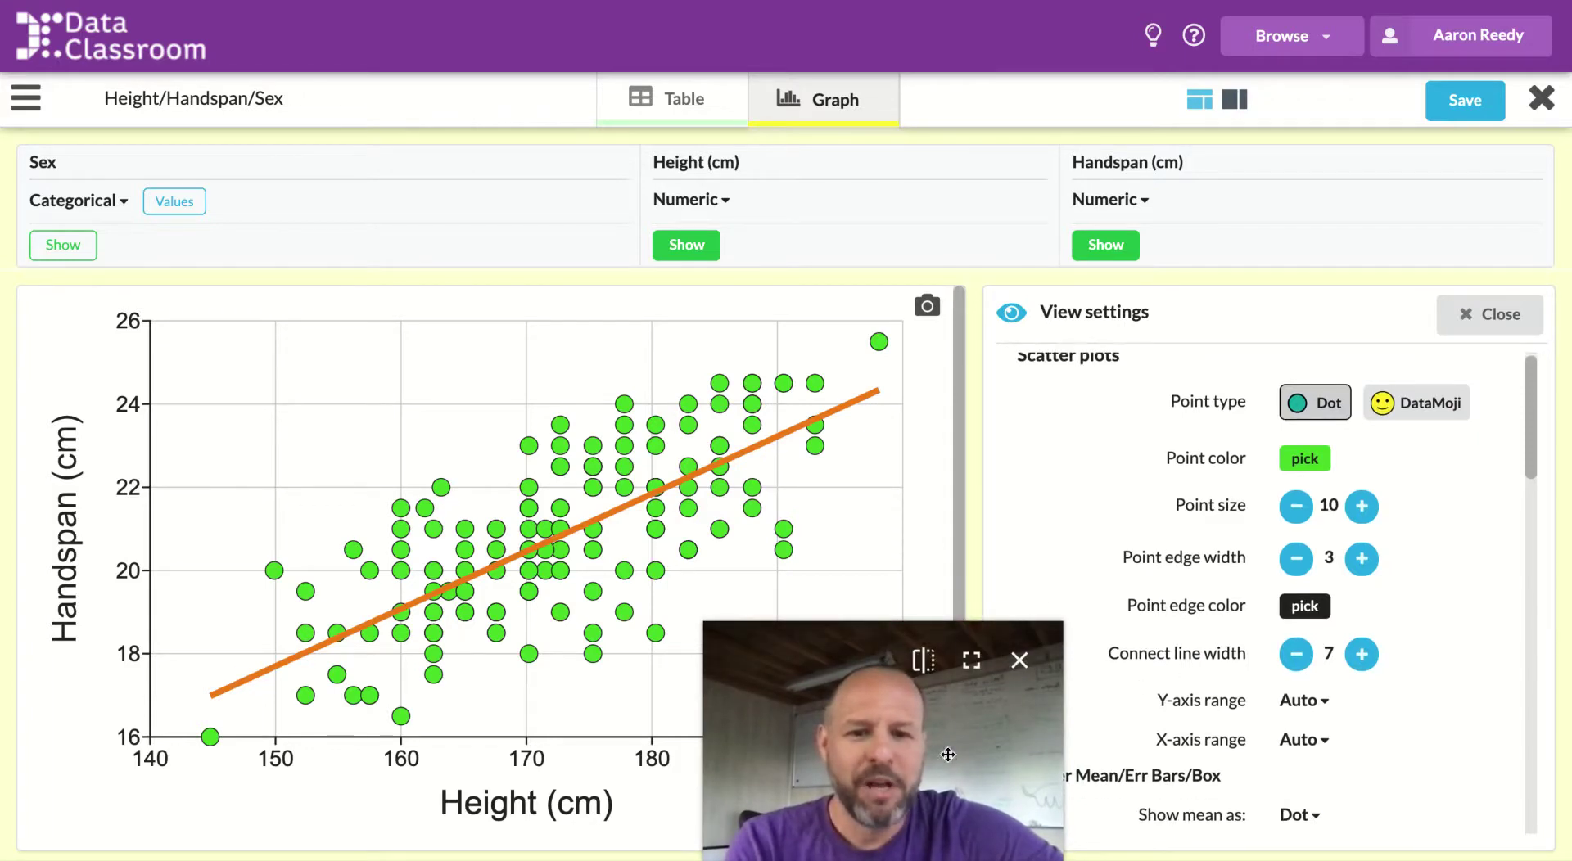
drag(1014, 753, 947, 754)
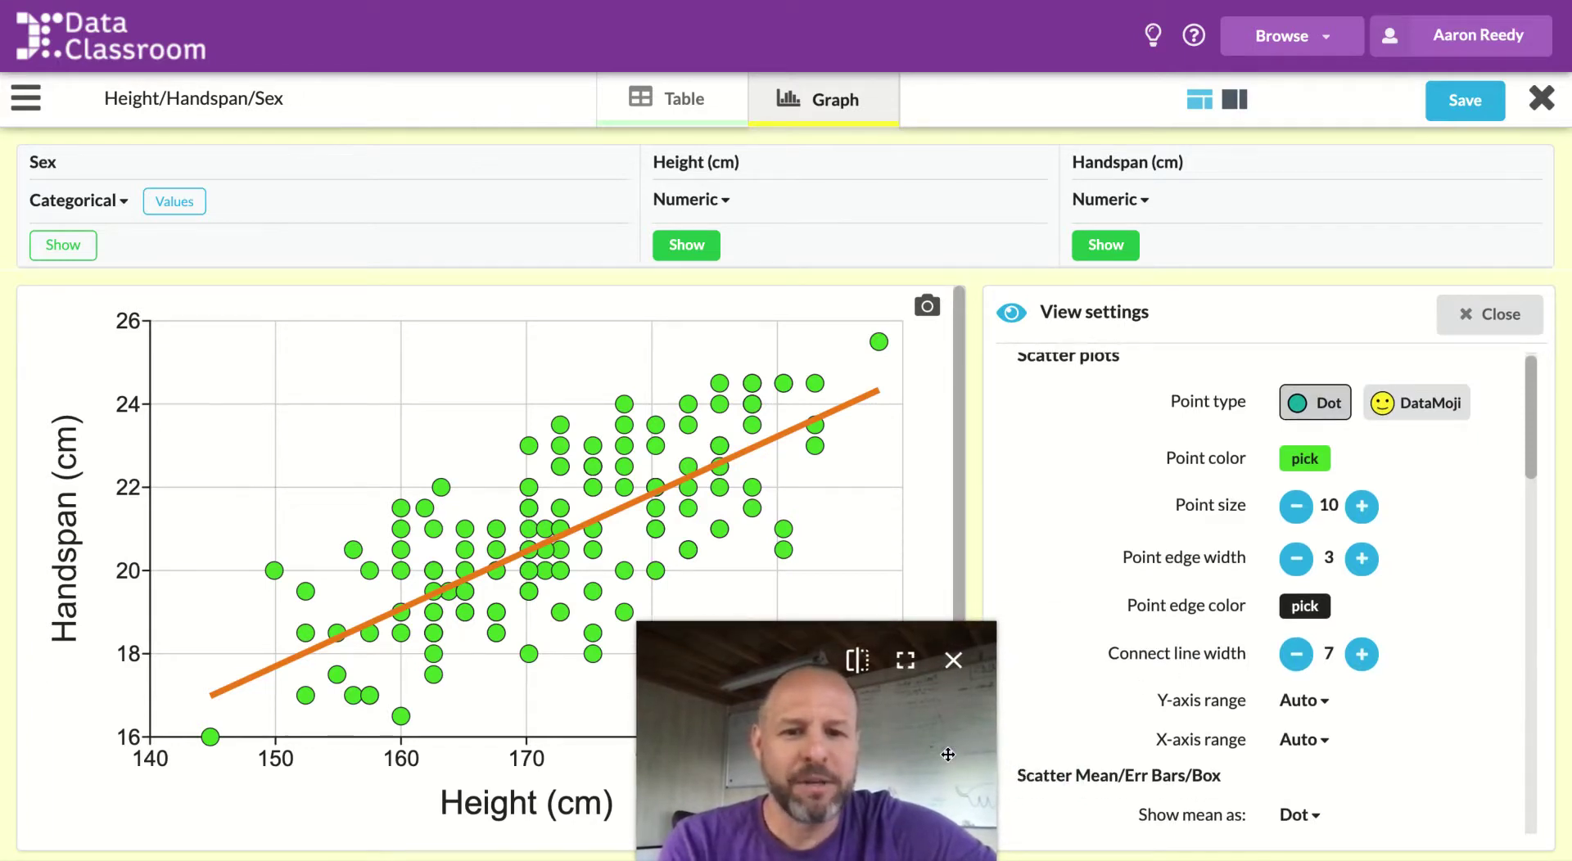
click(1306, 461)
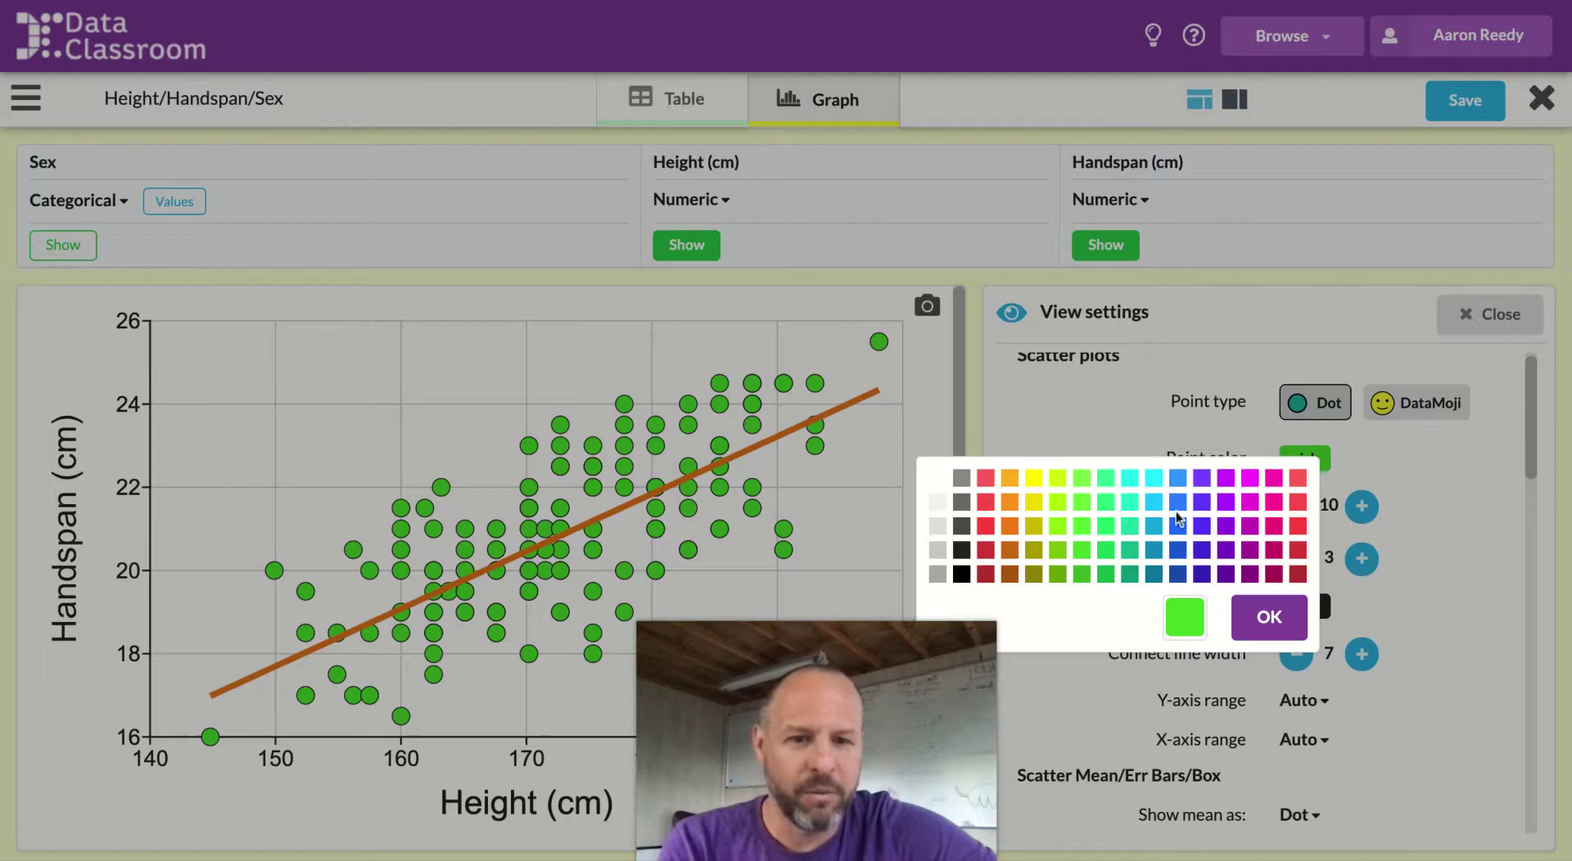
click(1154, 504)
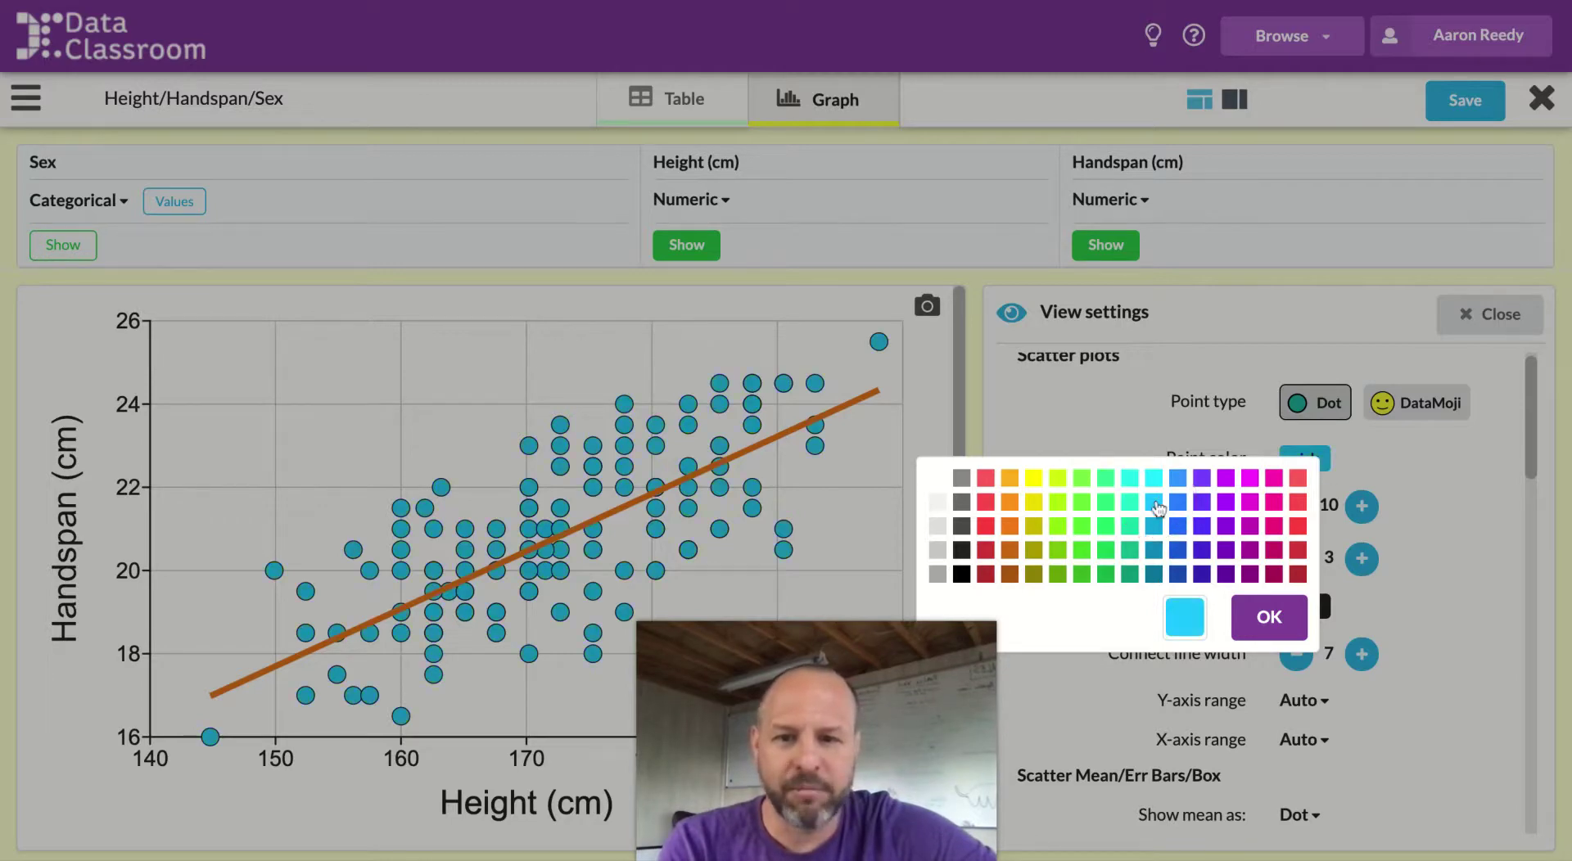
click(1268, 618)
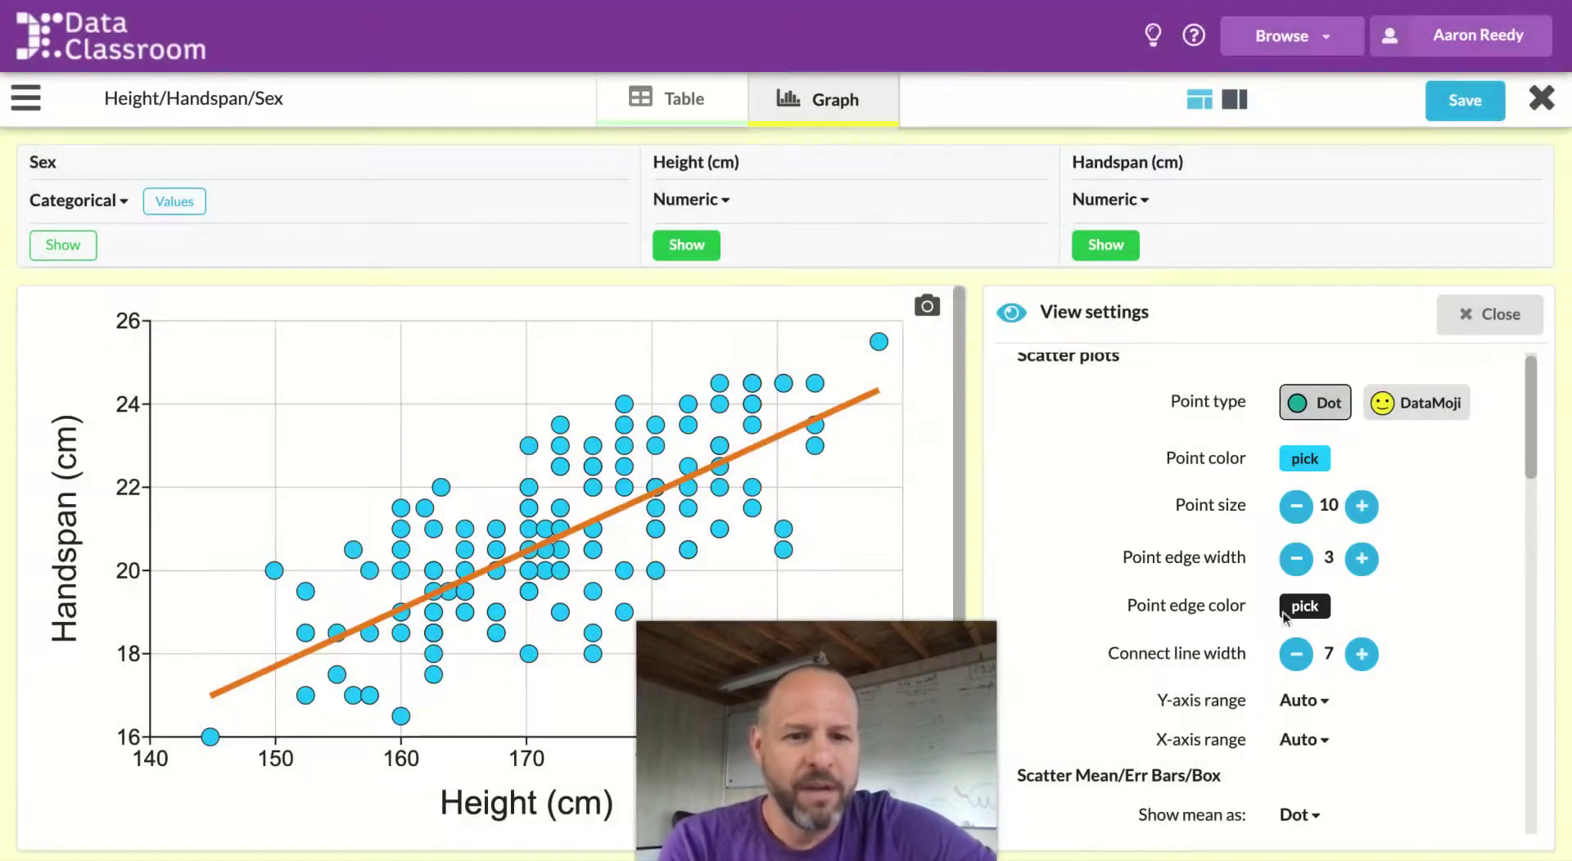
Try larger and smaller point sizes, settling the points at size 8.
click(1362, 507)
click(1363, 508)
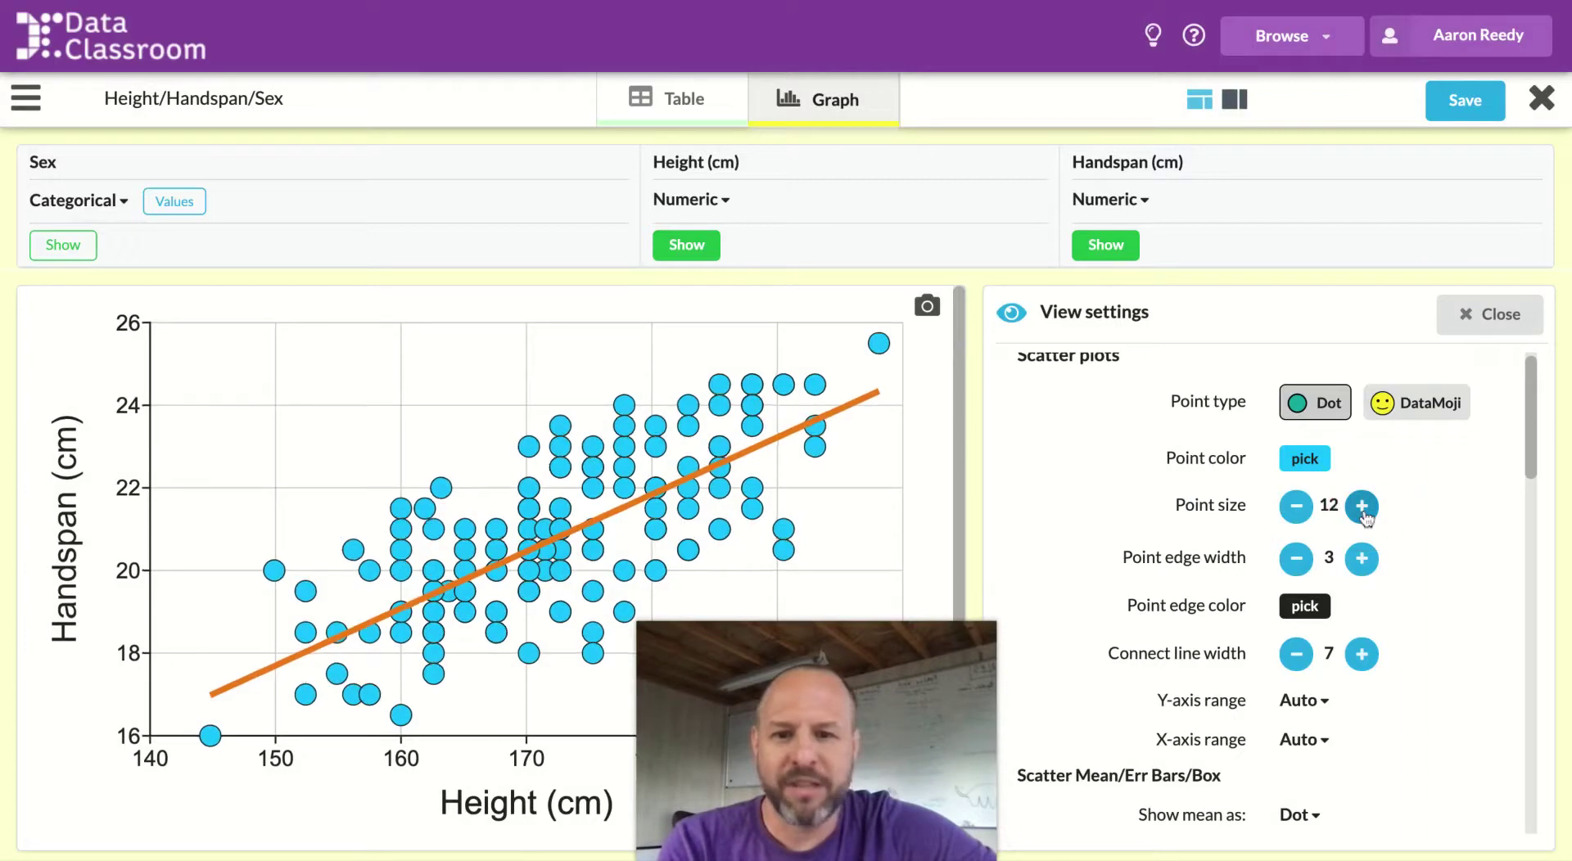
click(1362, 507)
click(1363, 507)
click(1362, 508)
click(1362, 508)
click(1362, 508)
click(1363, 508)
click(1362, 507)
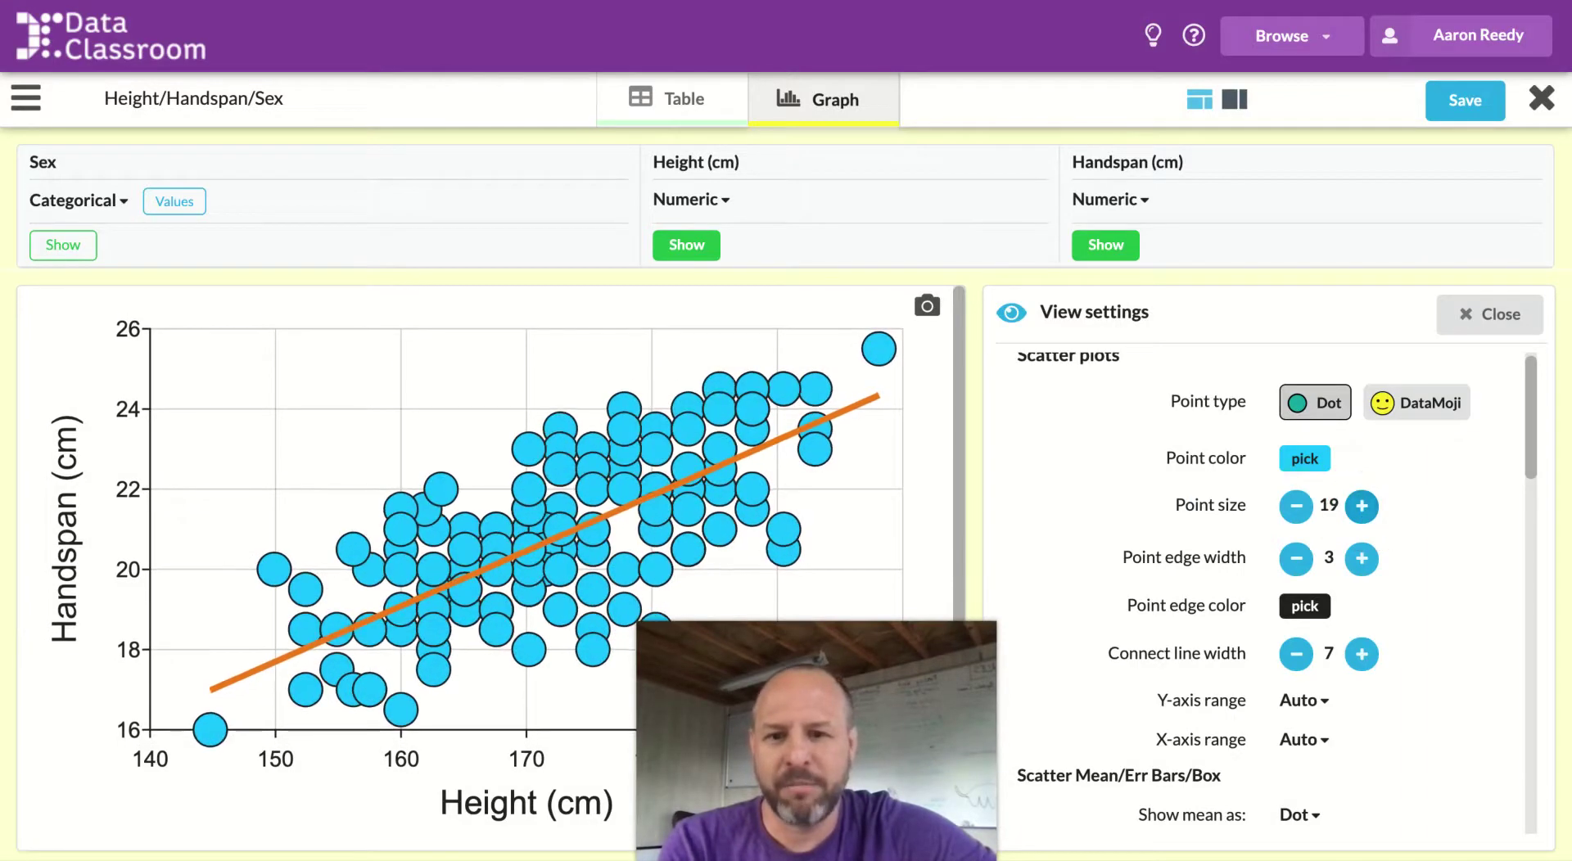
click(1296, 506)
click(1296, 506)
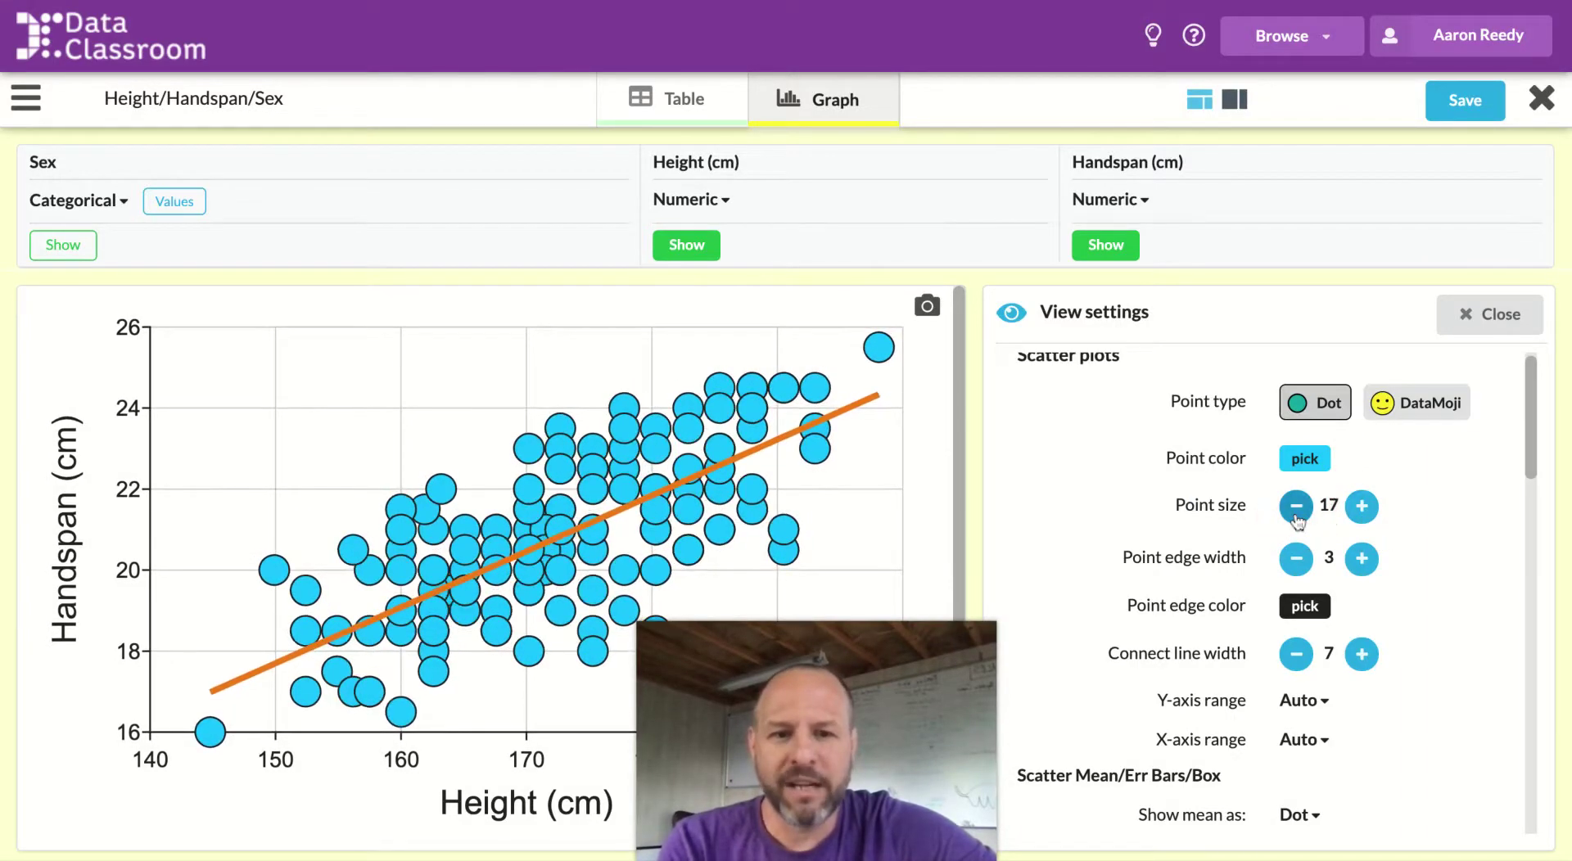
click(1296, 506)
click(1296, 506)
click(1296, 506)
click(1296, 506)
click(1296, 506)
click(1296, 506)
click(1296, 506)
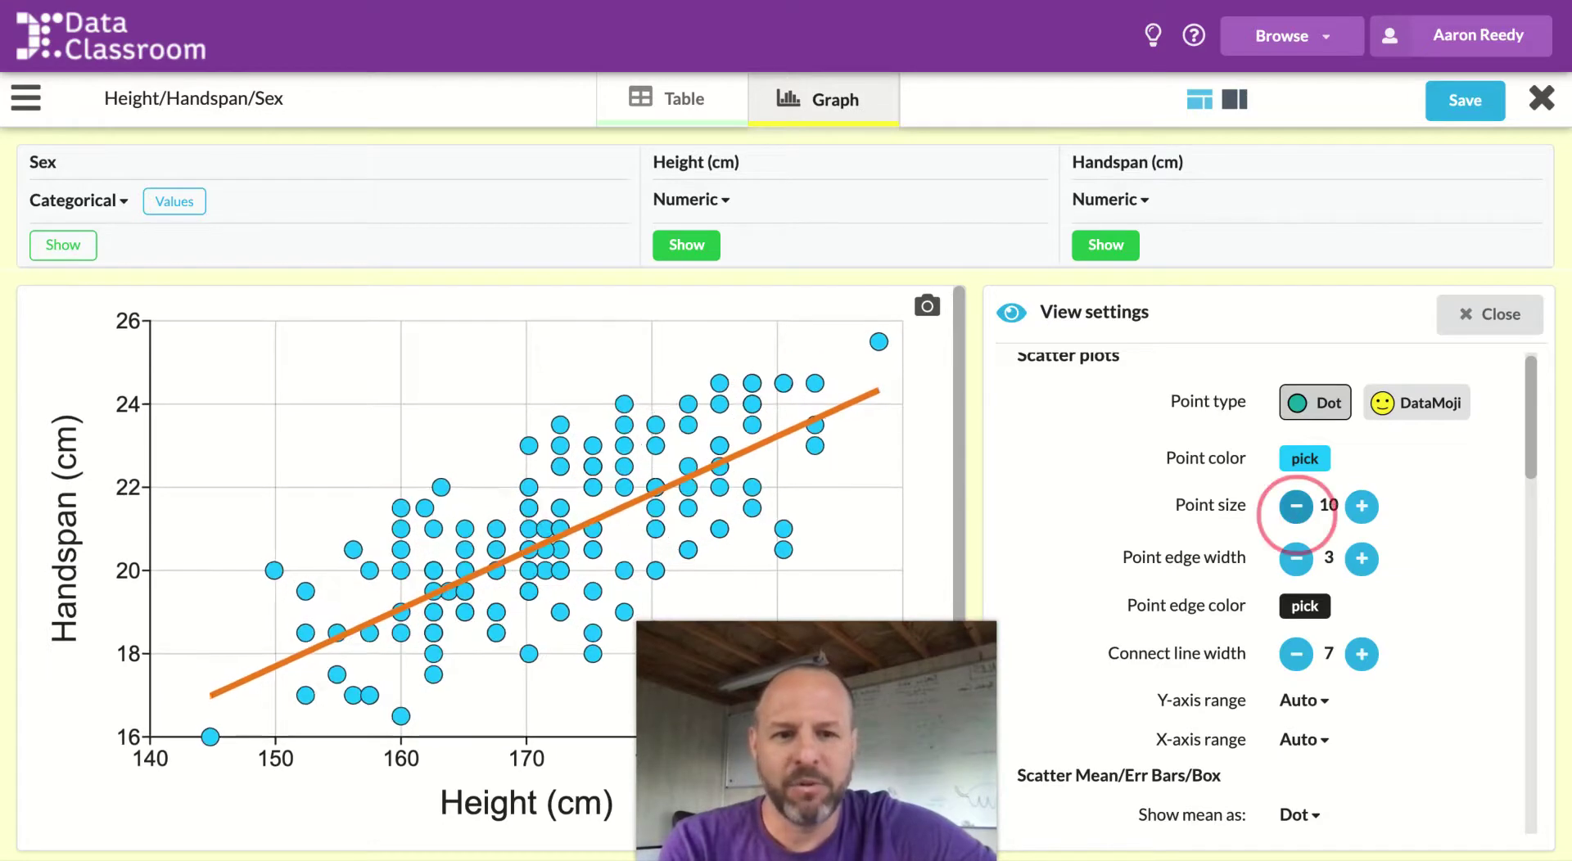
click(1296, 506)
click(1296, 505)
click(1295, 506)
click(1296, 506)
click(1362, 506)
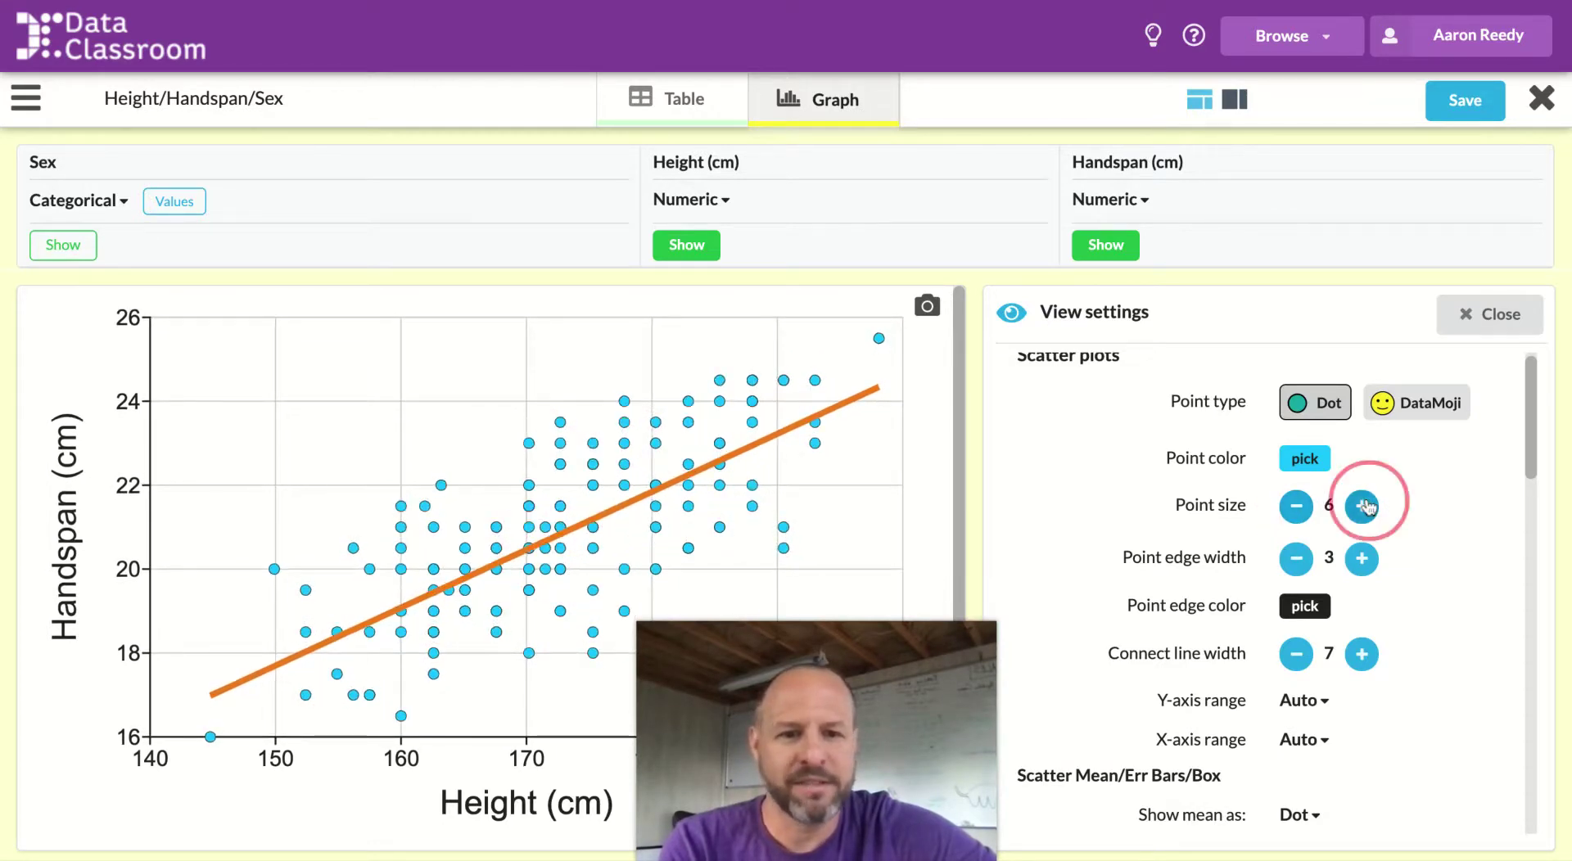
click(1361, 506)
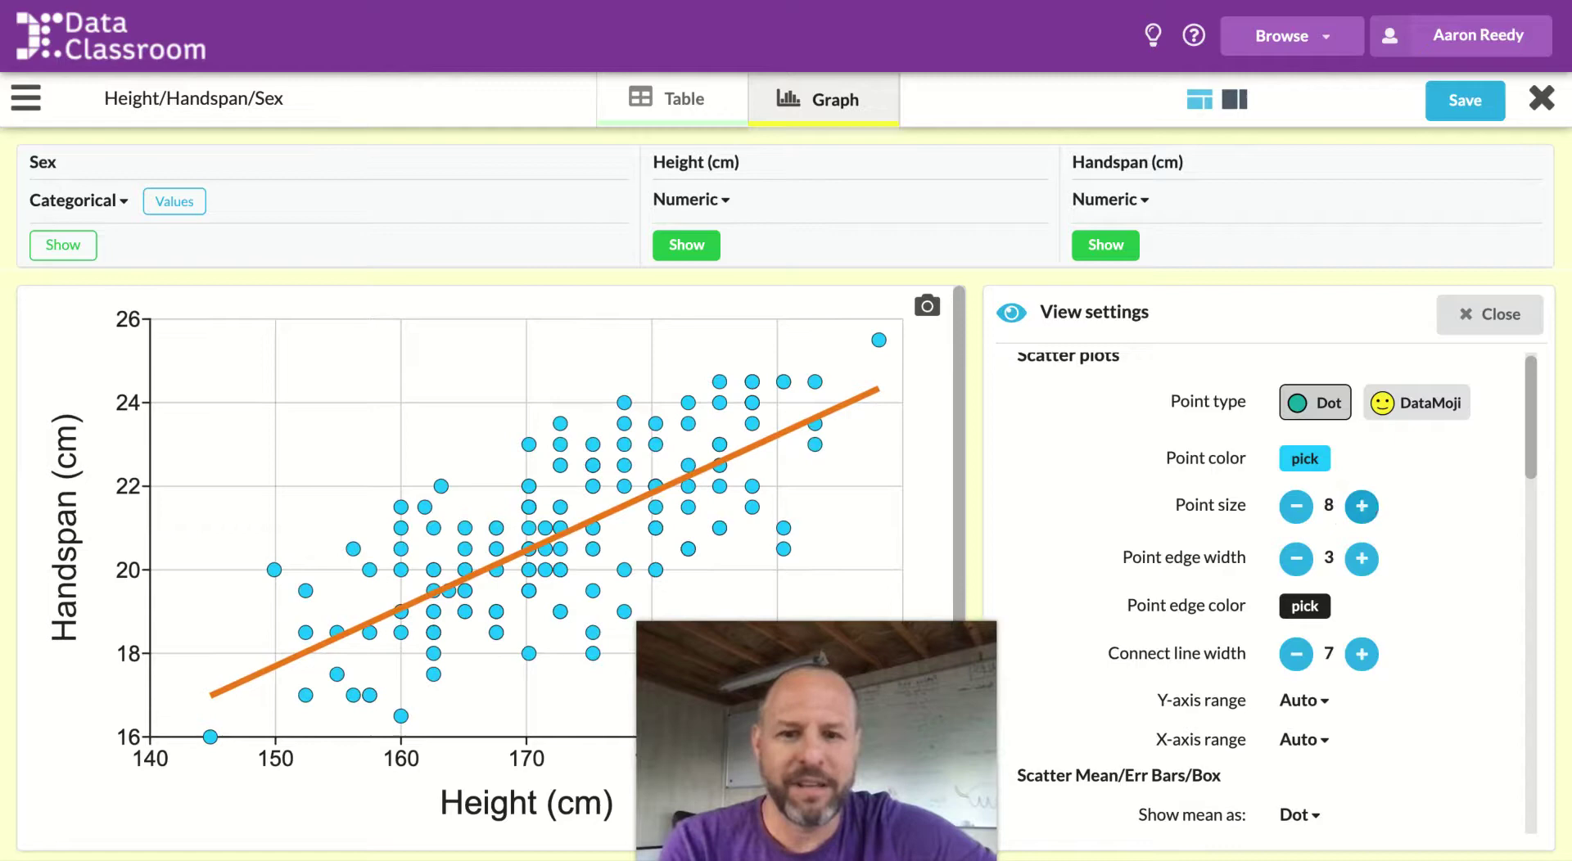
Enable Add title and enter 'Title' as the heading above the scatter plot.
scroll(1372, 758, down, 8)
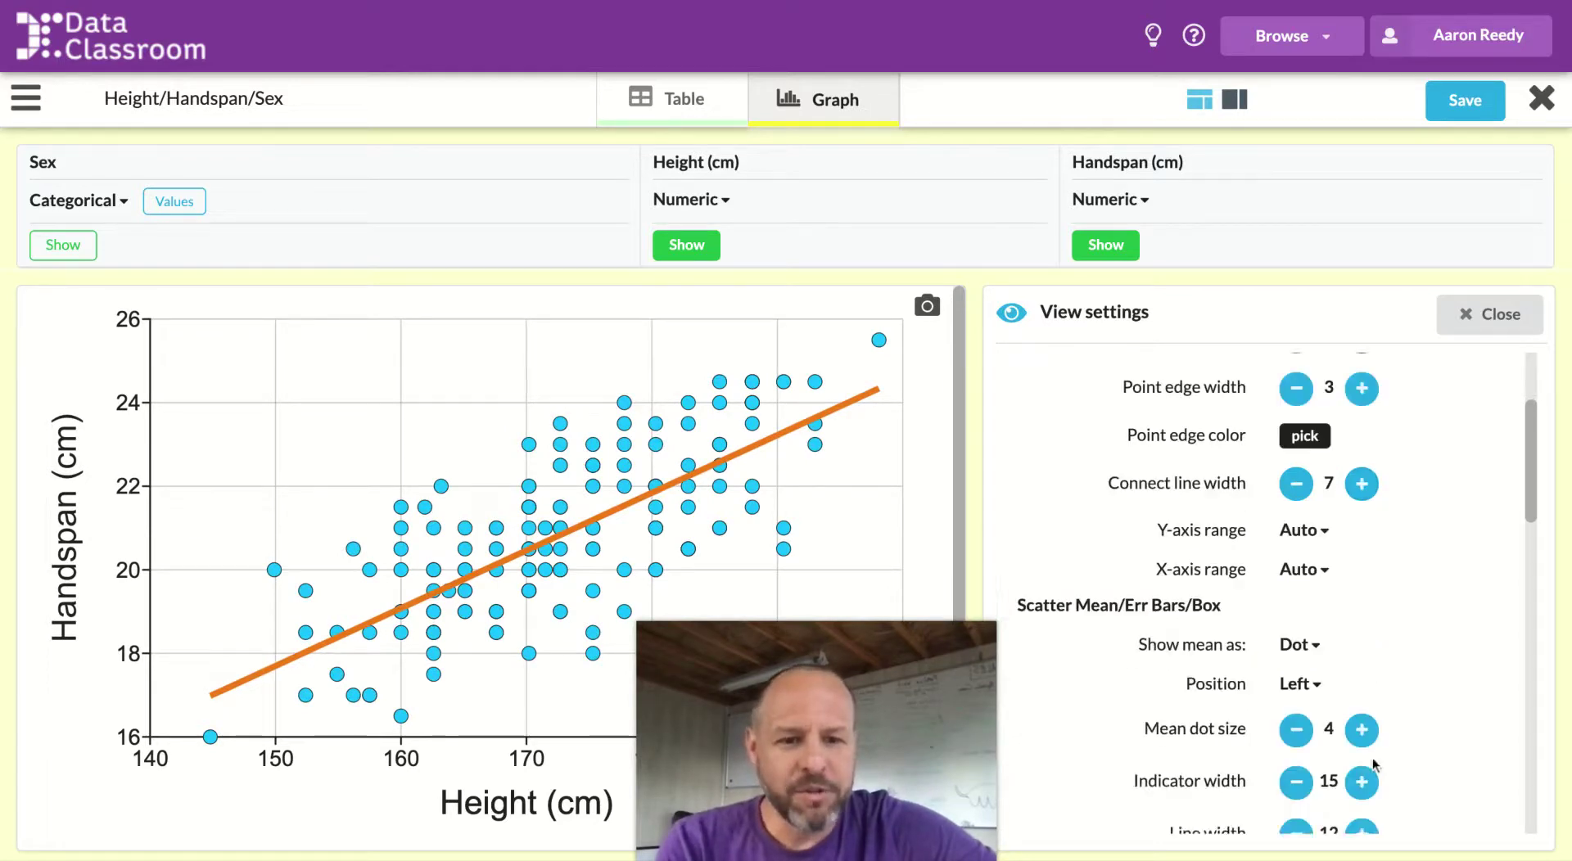
scroll(1373, 763, down, 4)
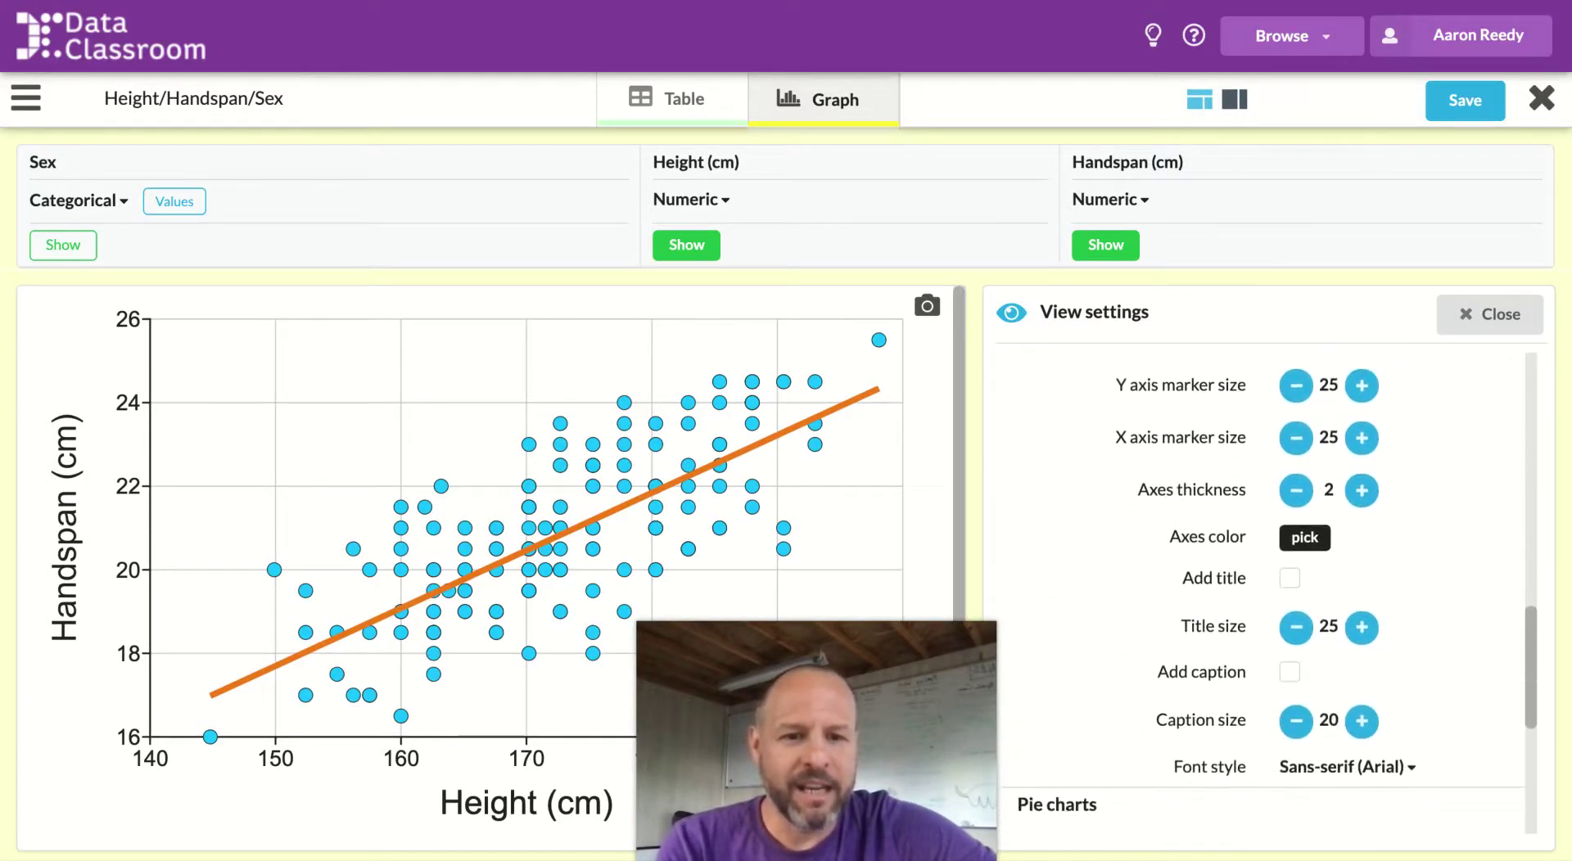
click(1289, 580)
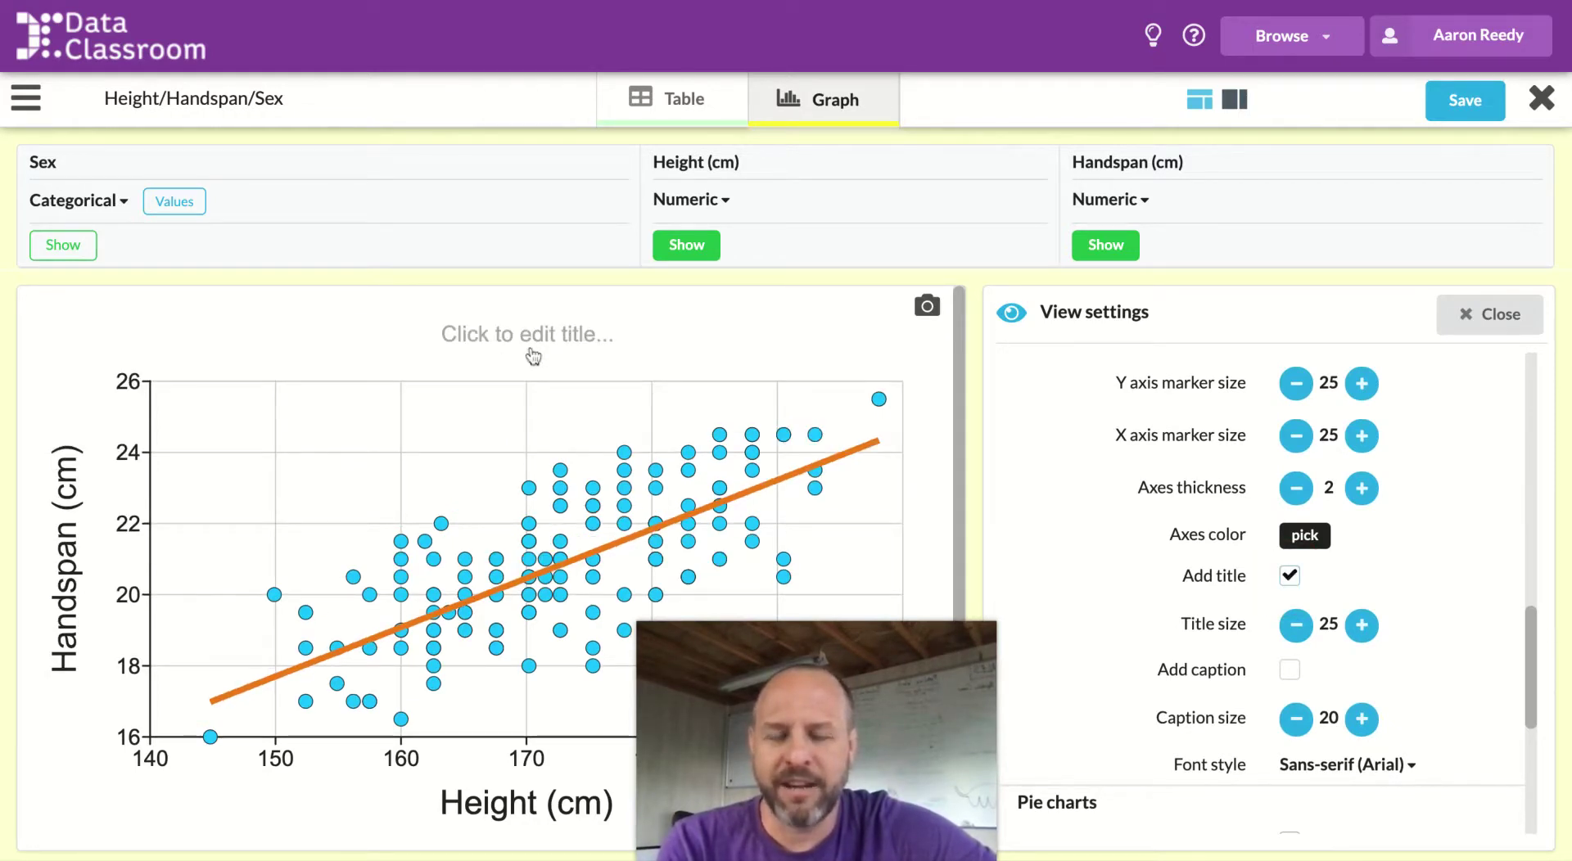
click(531, 352)
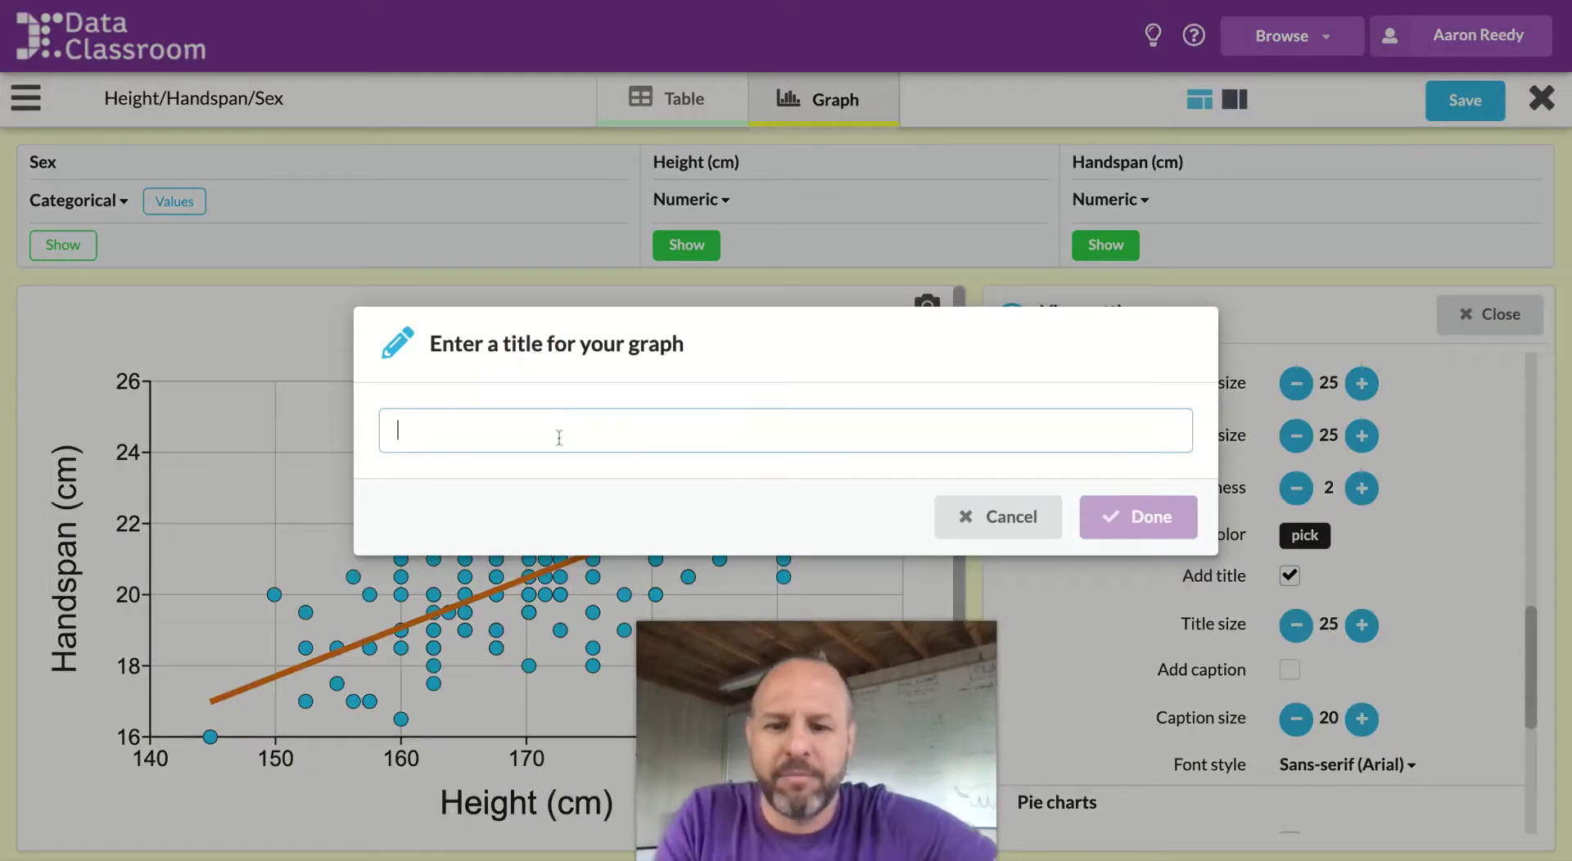
text(Title)
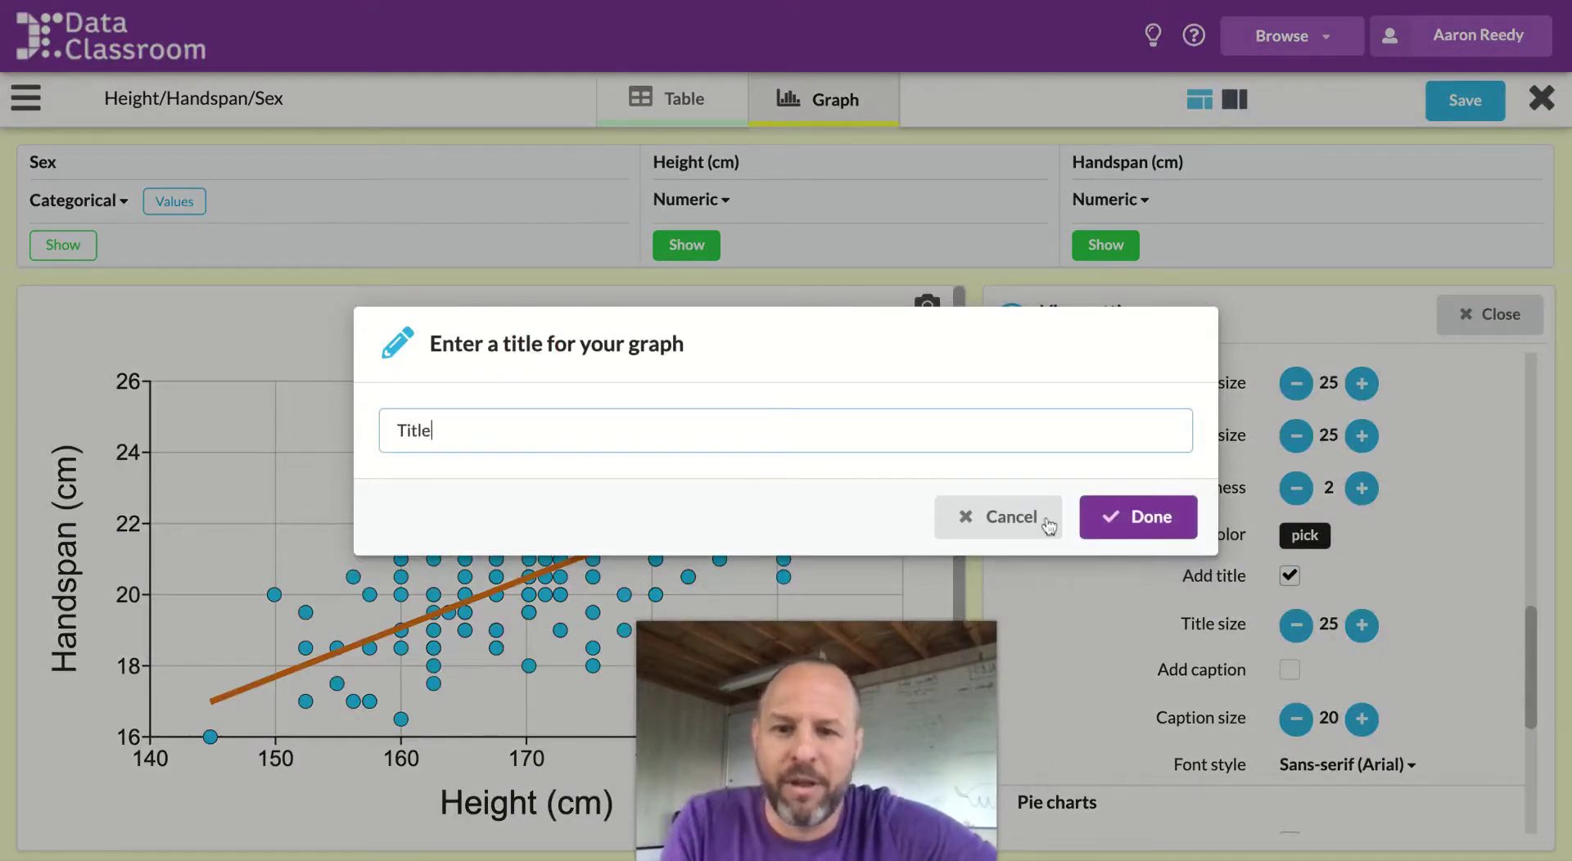
click(1149, 526)
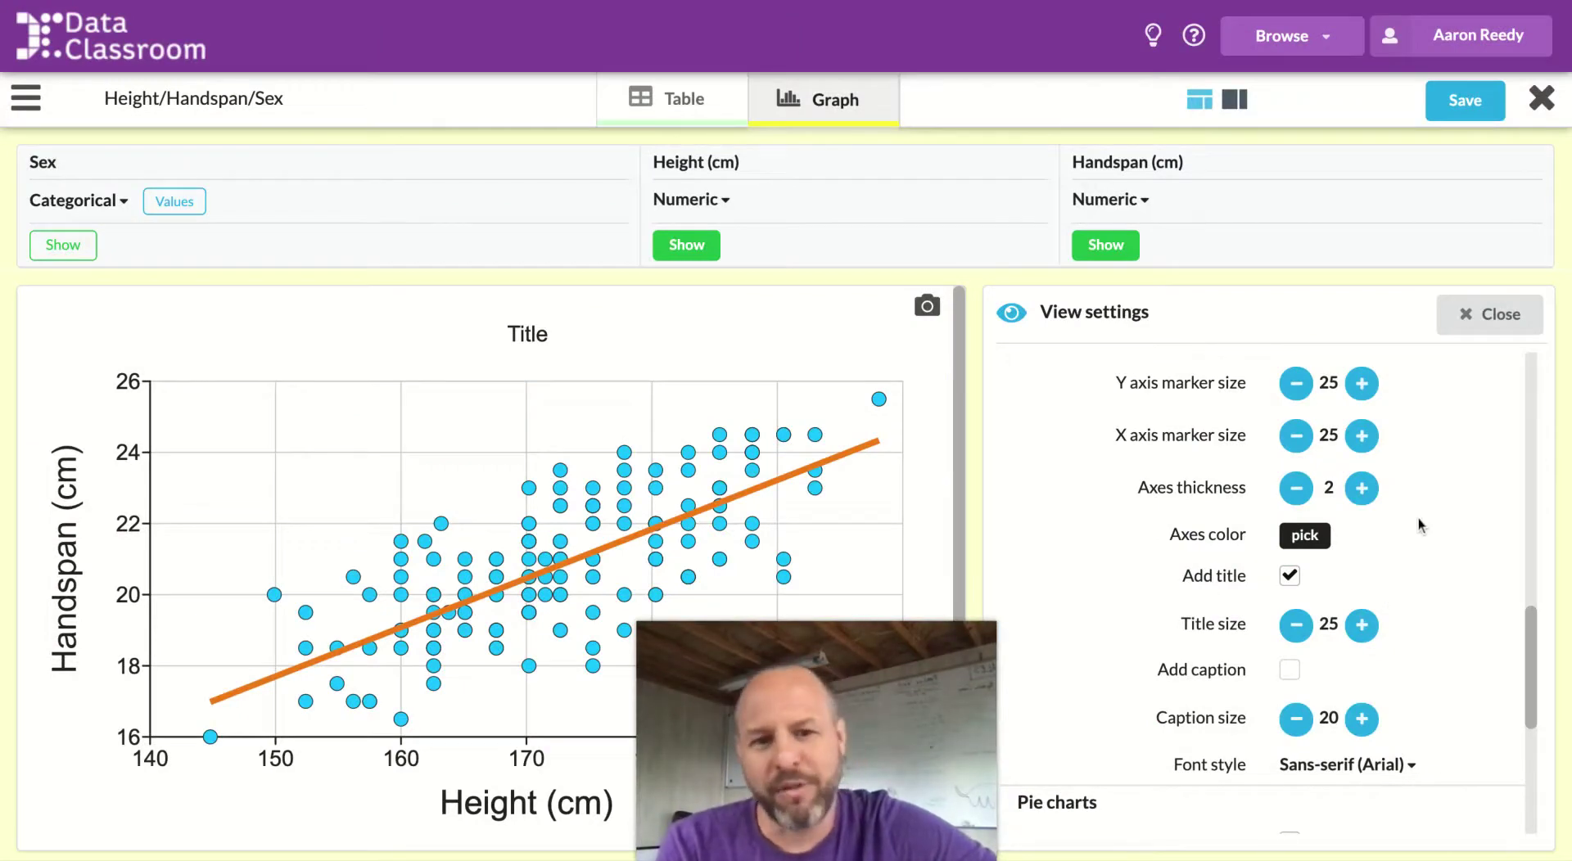
scroll(1428, 513, up, 5)
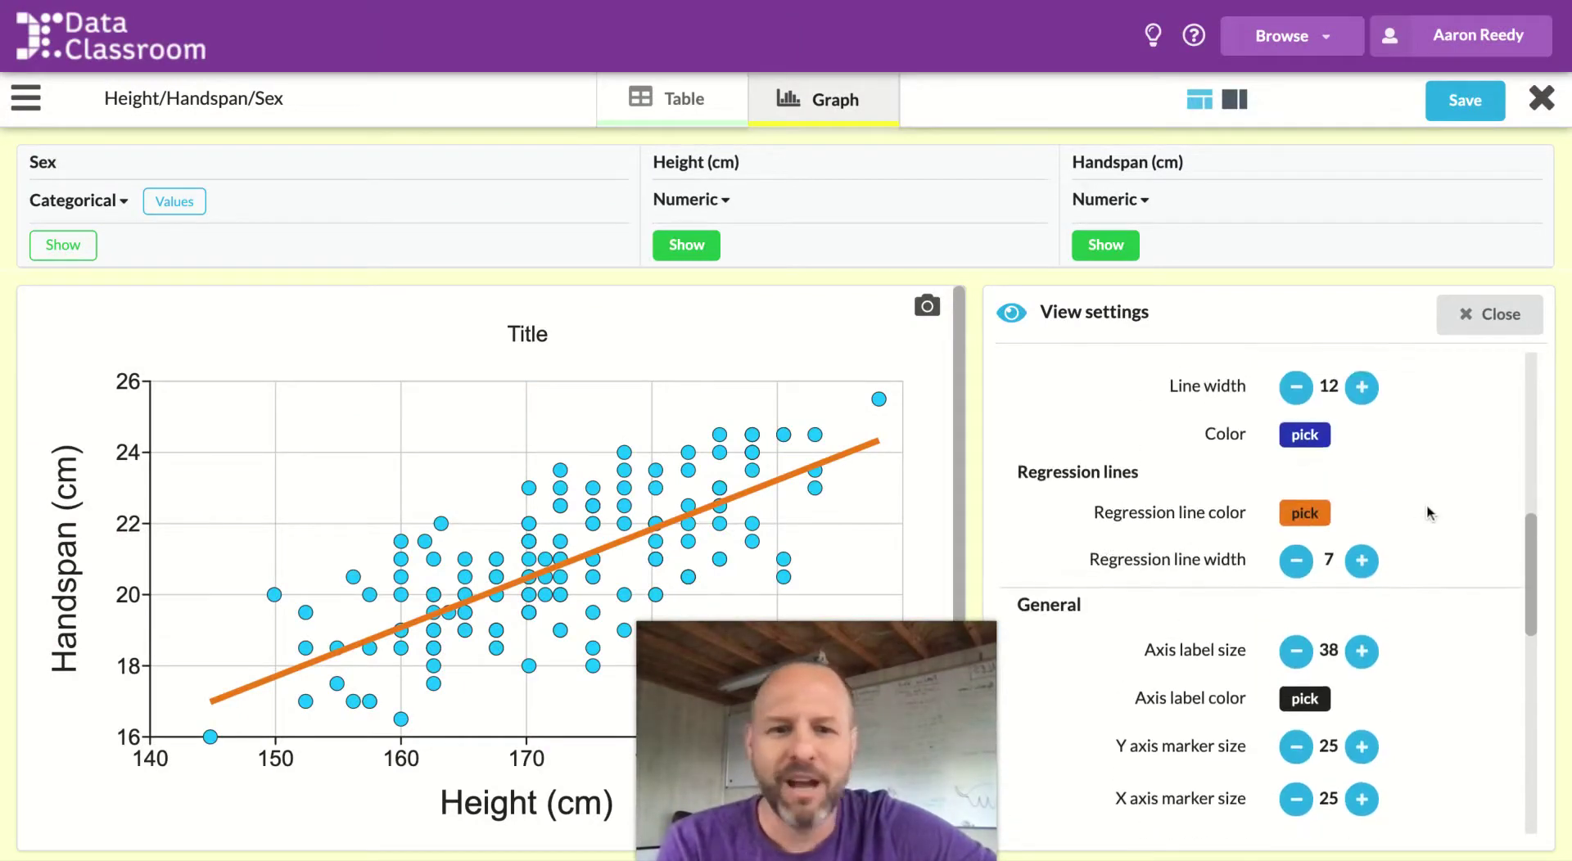
scroll(1429, 514, up, 7)
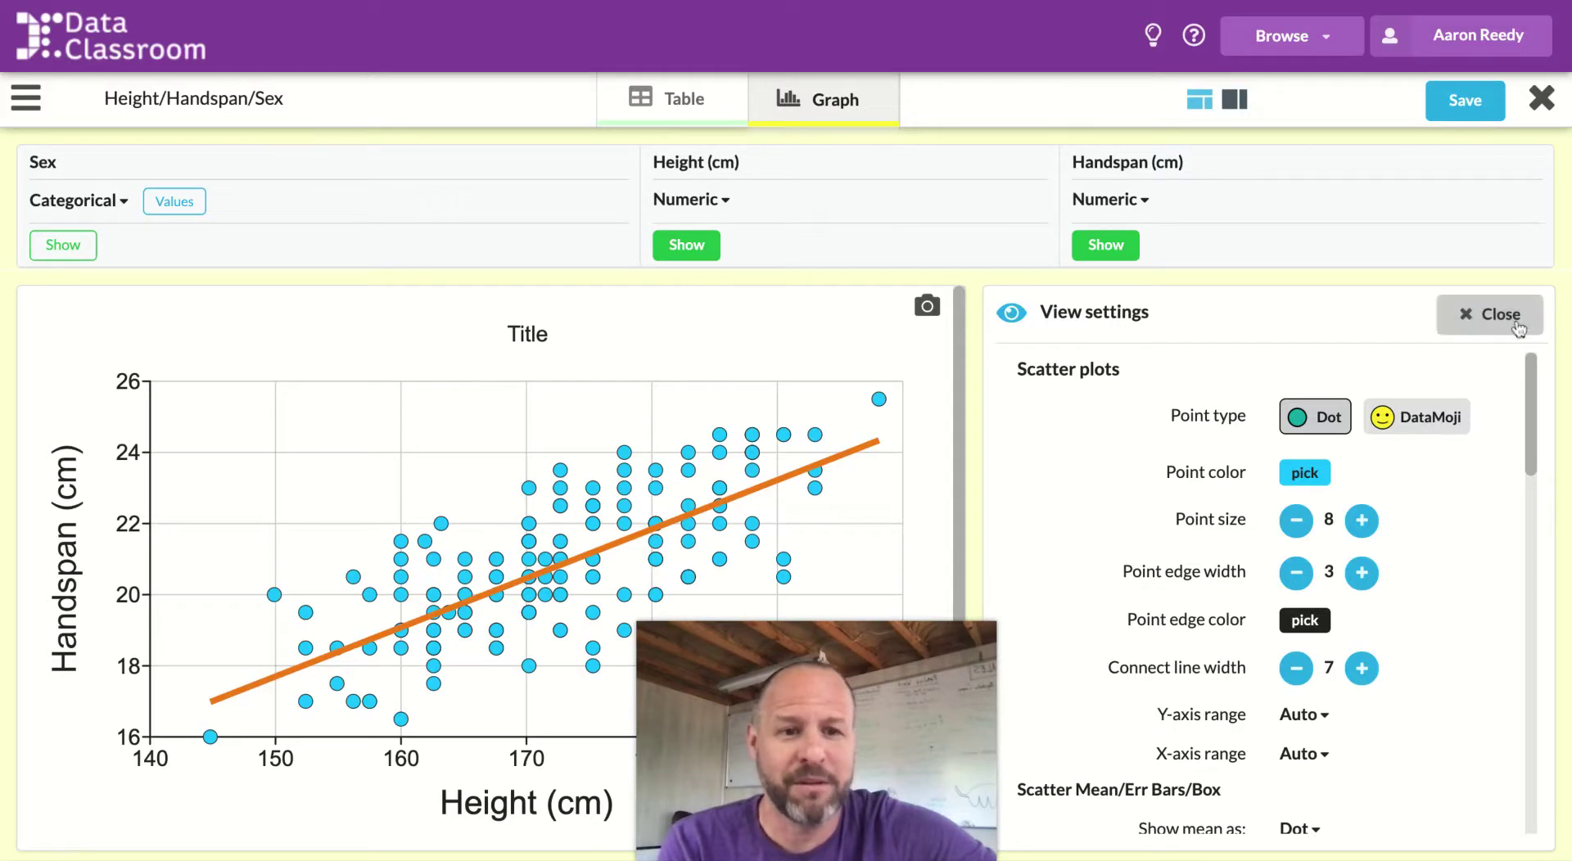
Close View settings and copy the titled scatter plot image via the camera preview.
click(1511, 323)
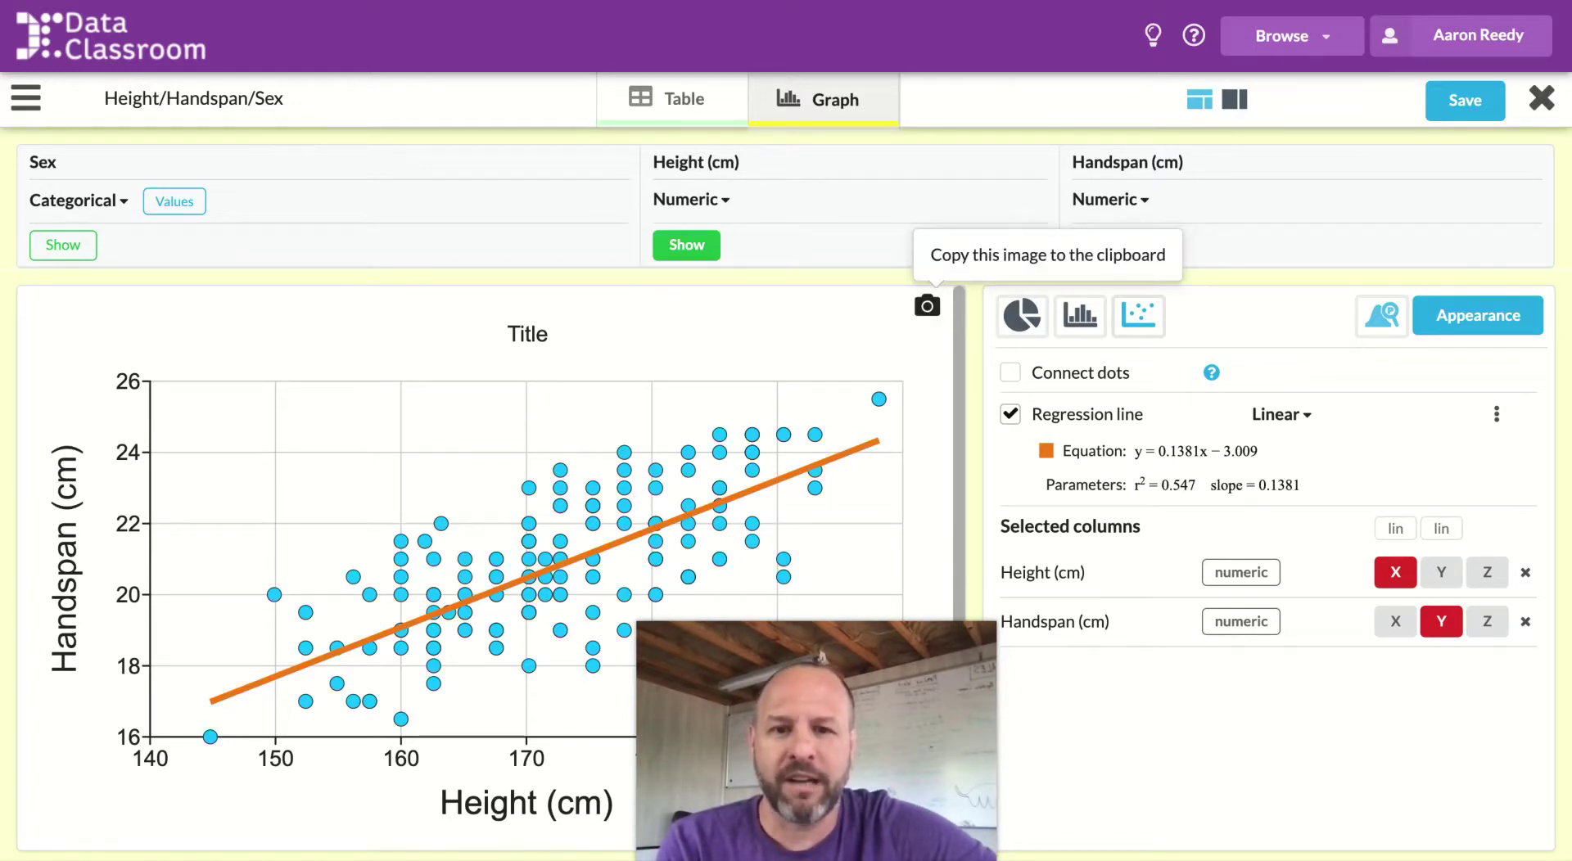
click(928, 305)
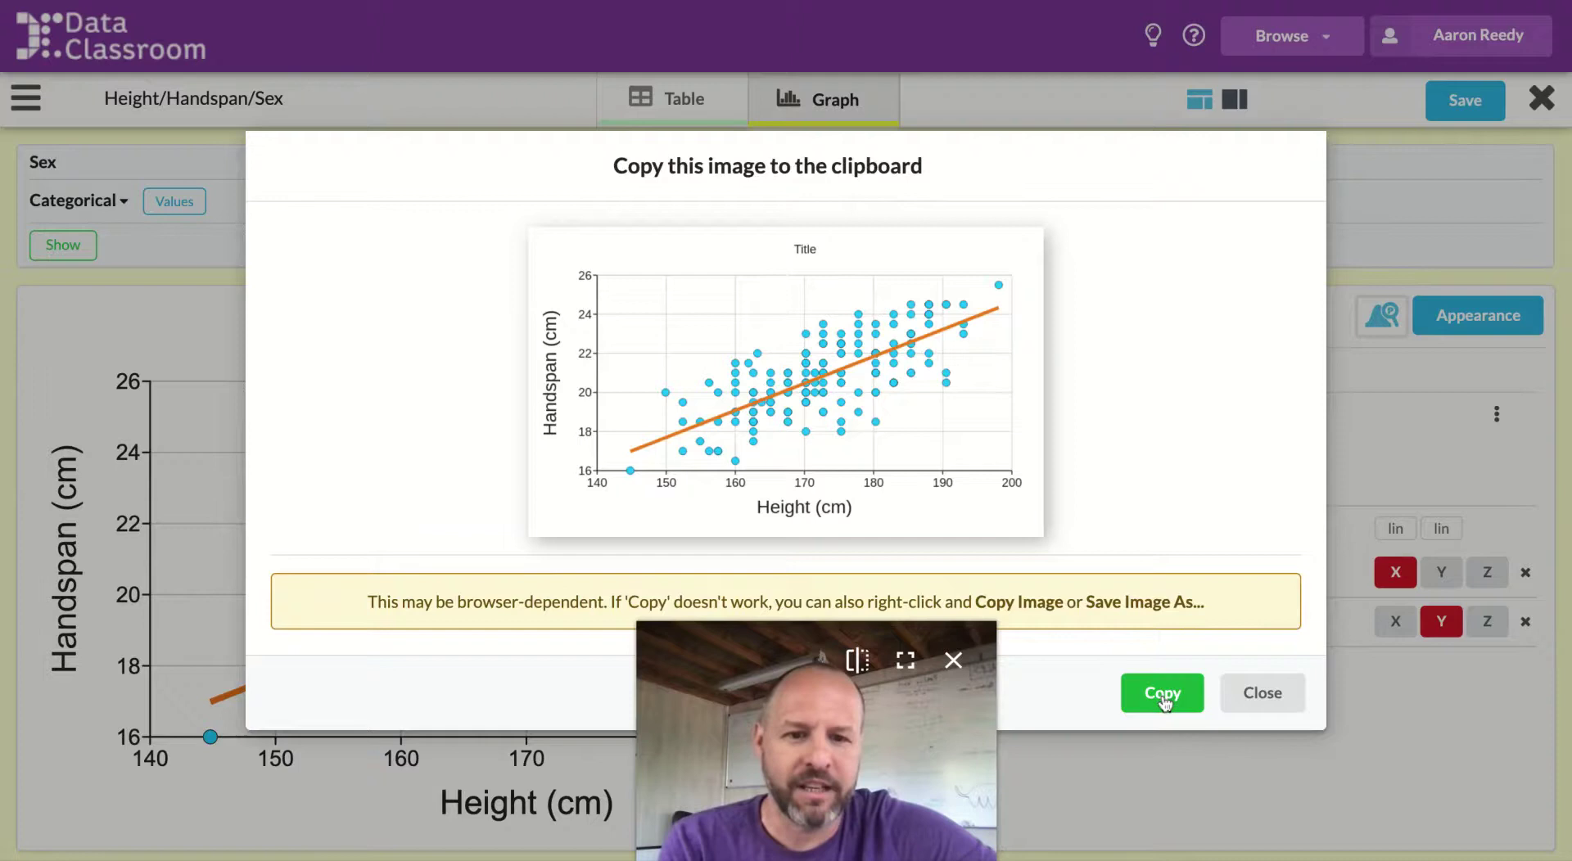
click(1163, 694)
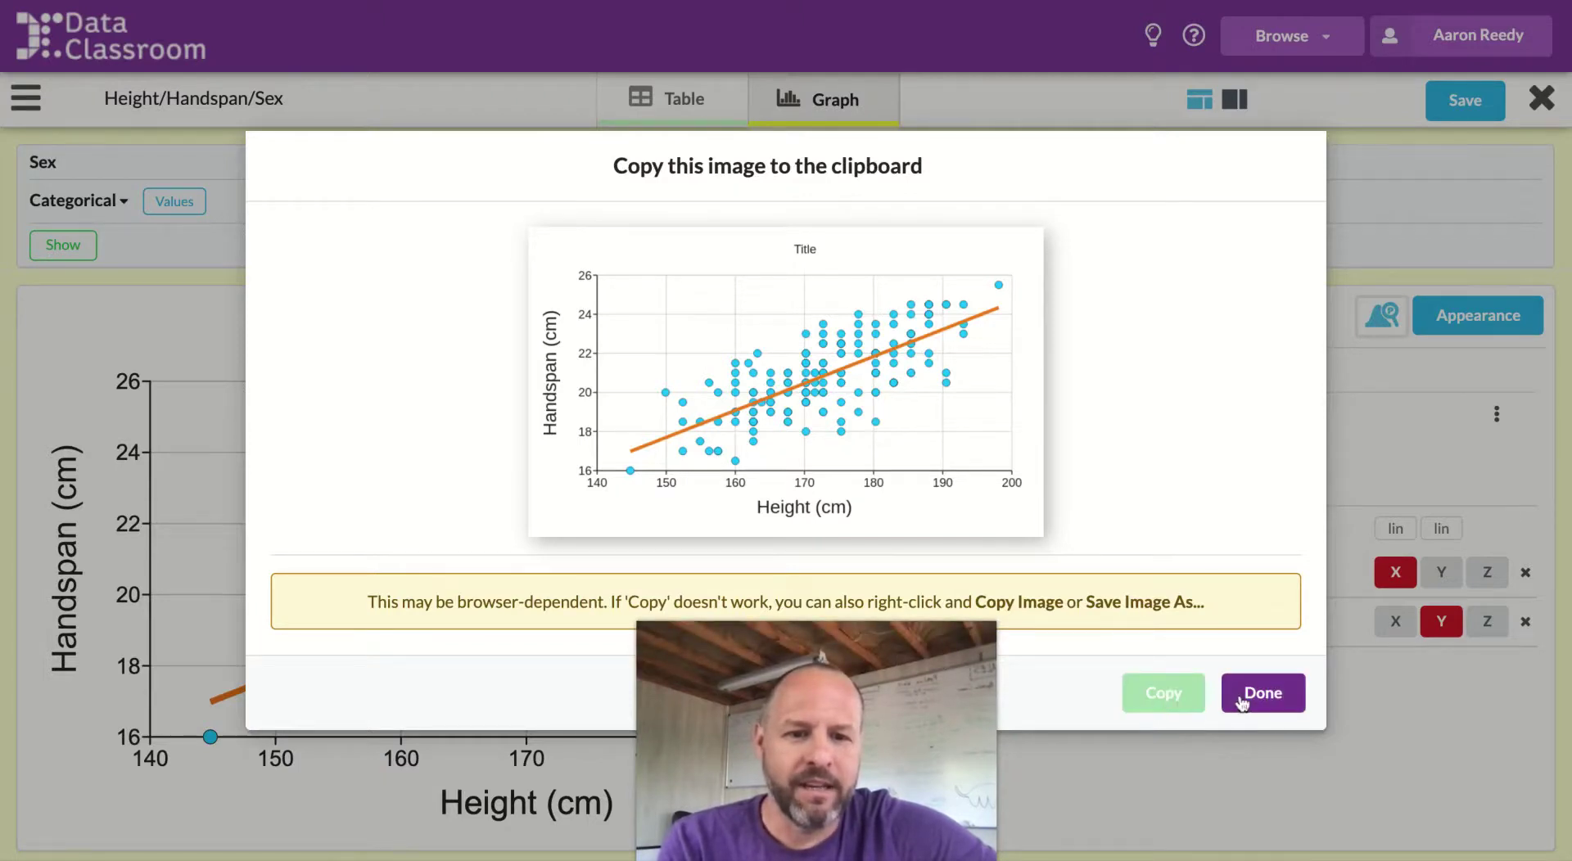
click(1241, 702)
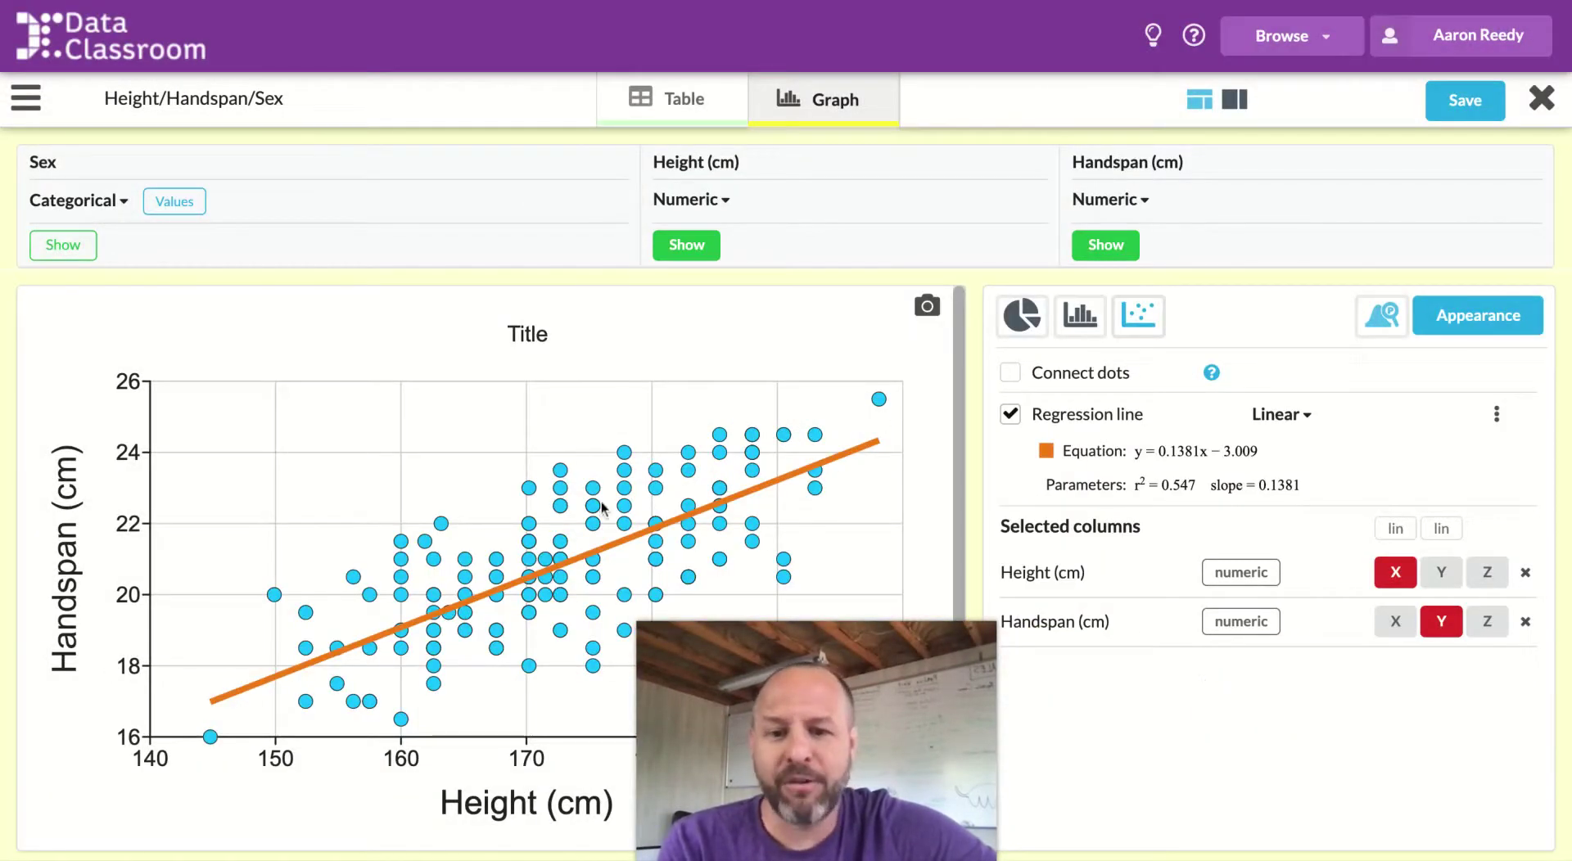